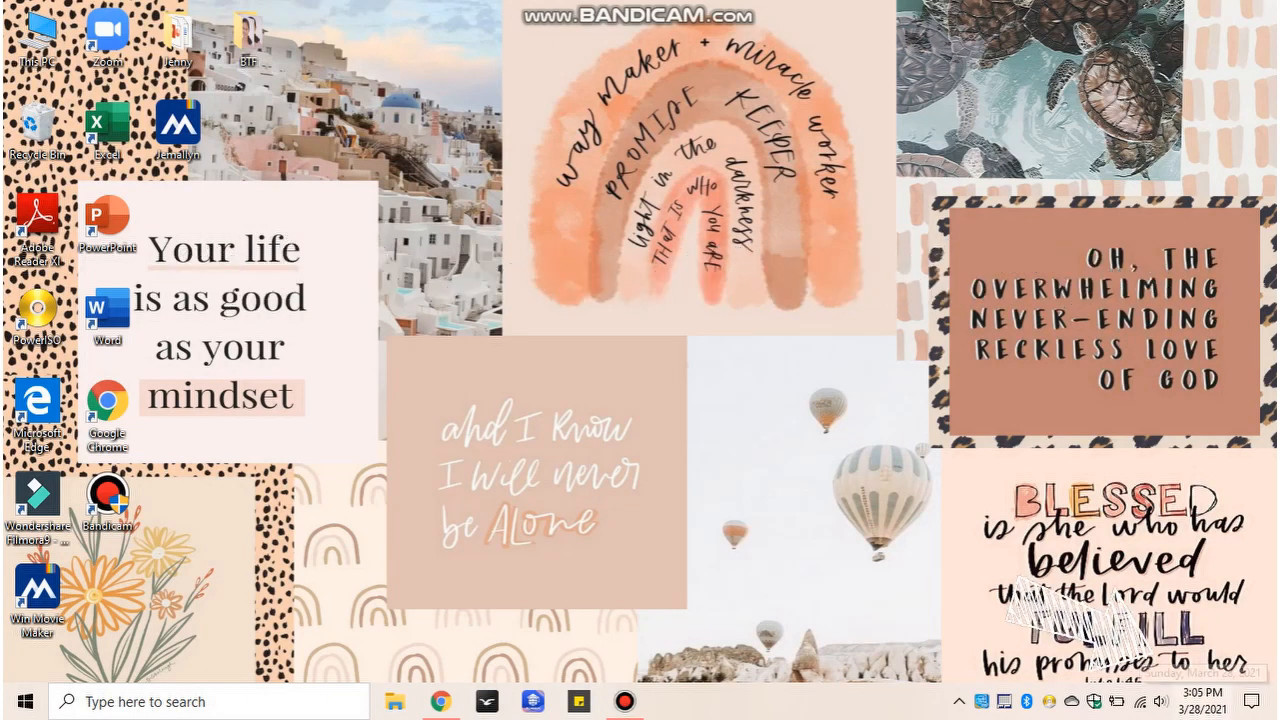
Step: Open the Windows date and time settings and turn off setting the time automatically
right_click(1203, 701)
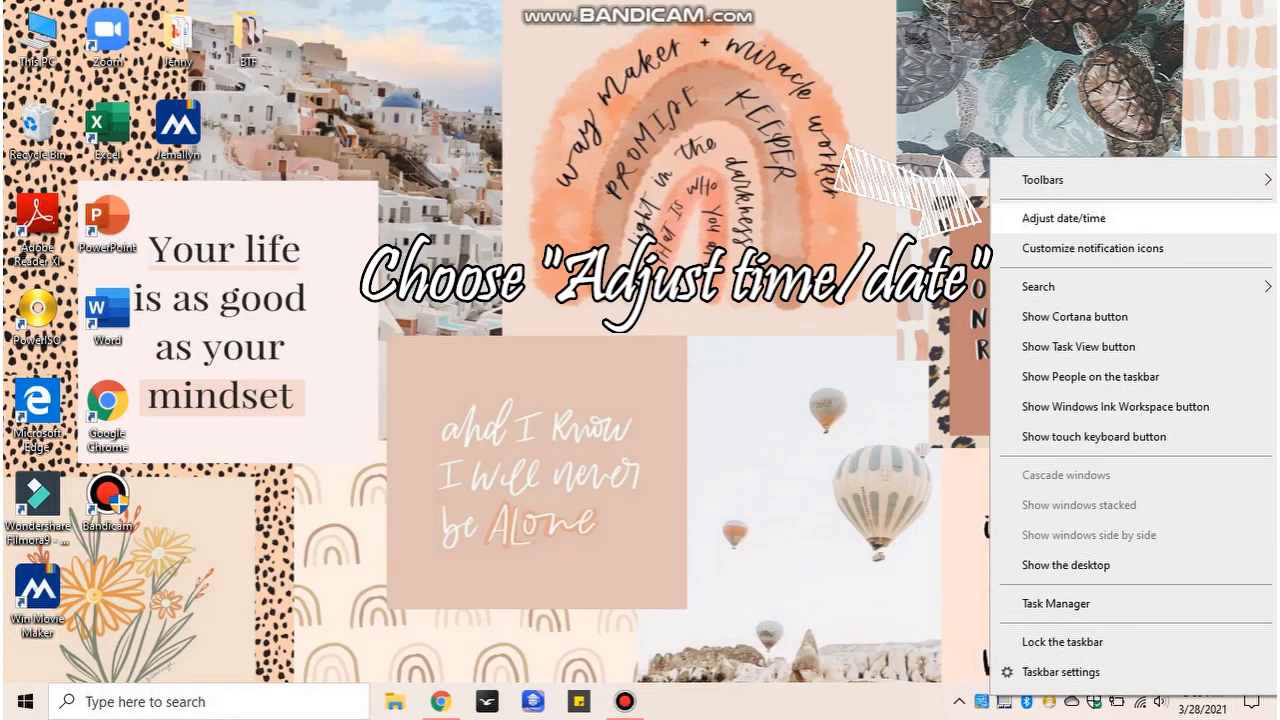
click(1063, 217)
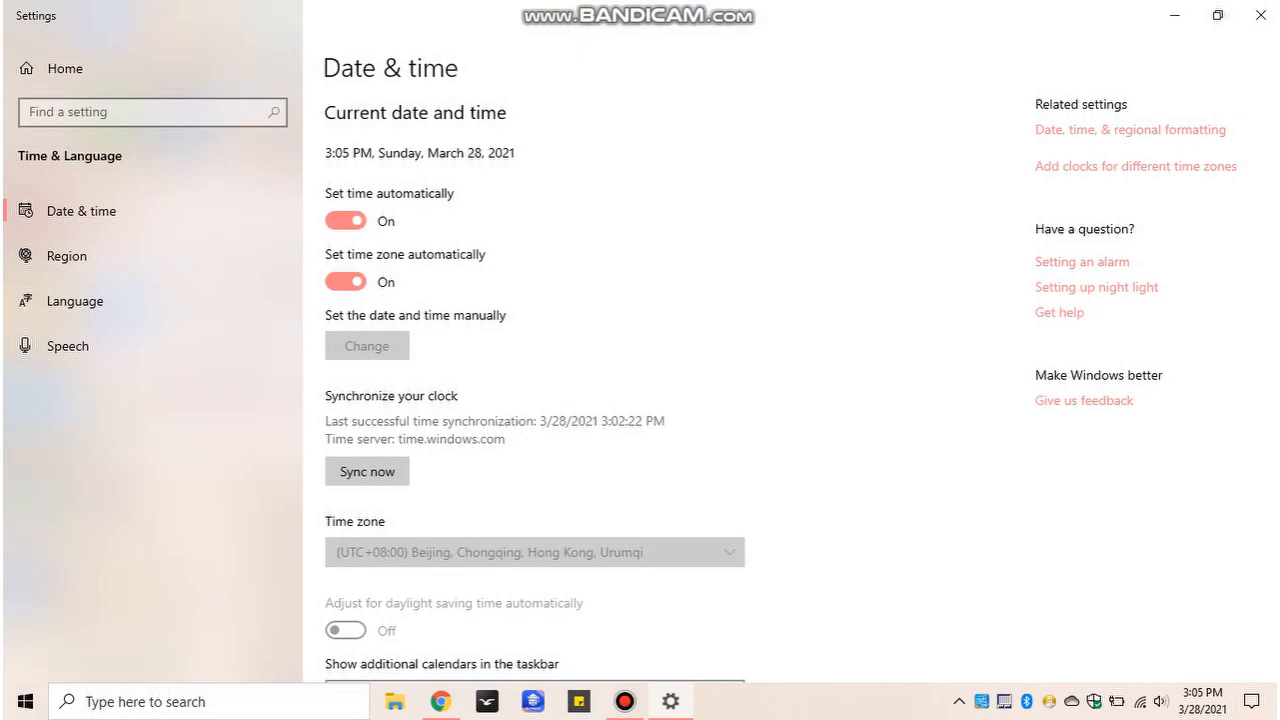
click(346, 221)
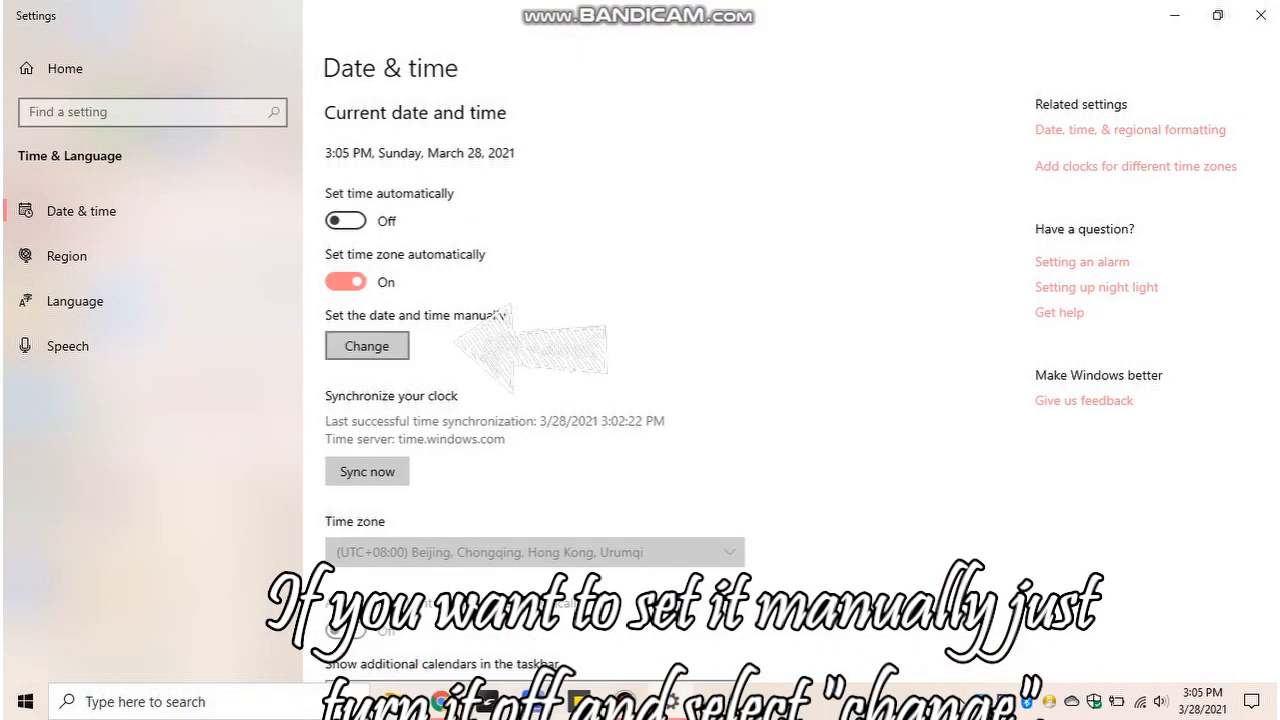
Step: Start a manual date and time change and choose March 28, 2021 as the date
click(367, 346)
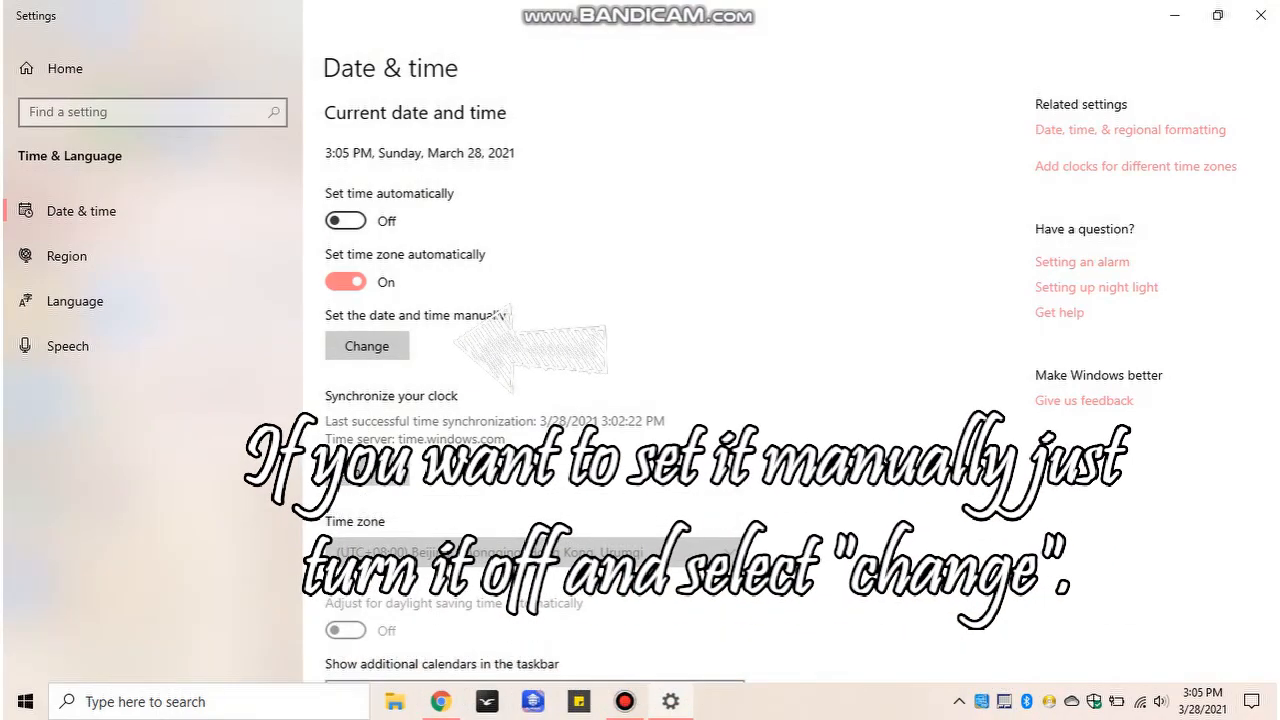
click(367, 346)
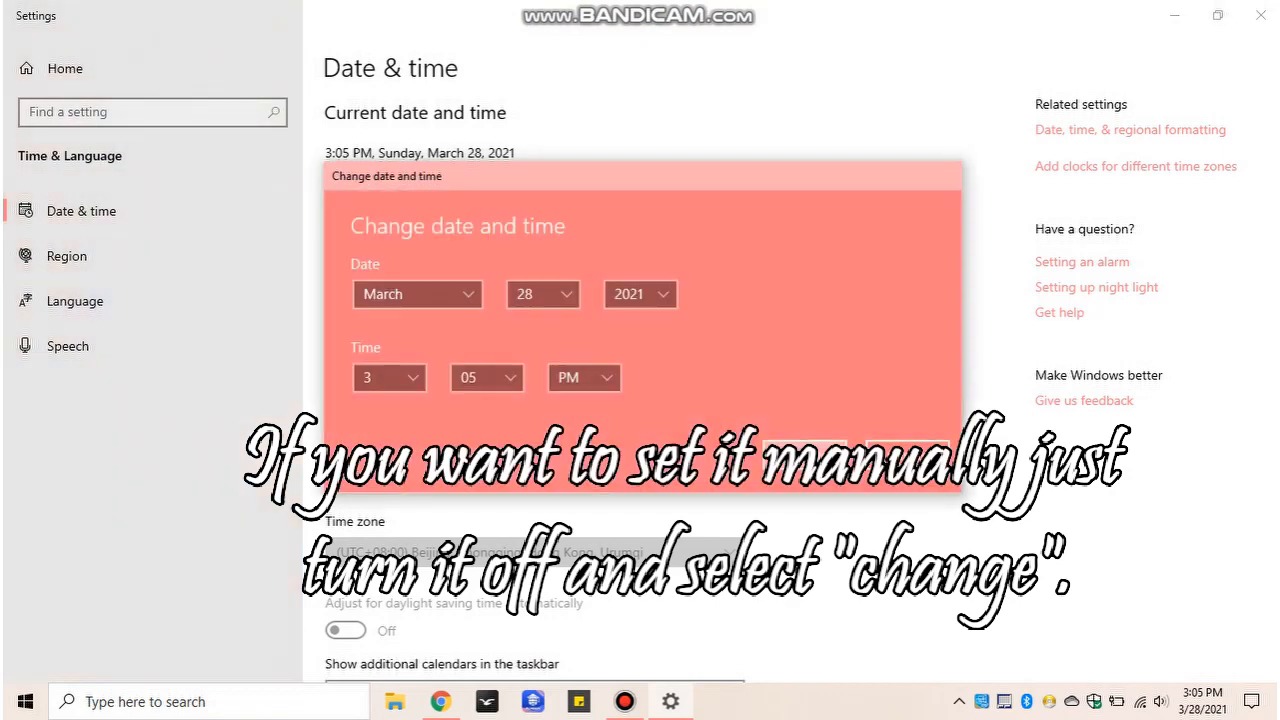
drag(828, 165, 864, 100)
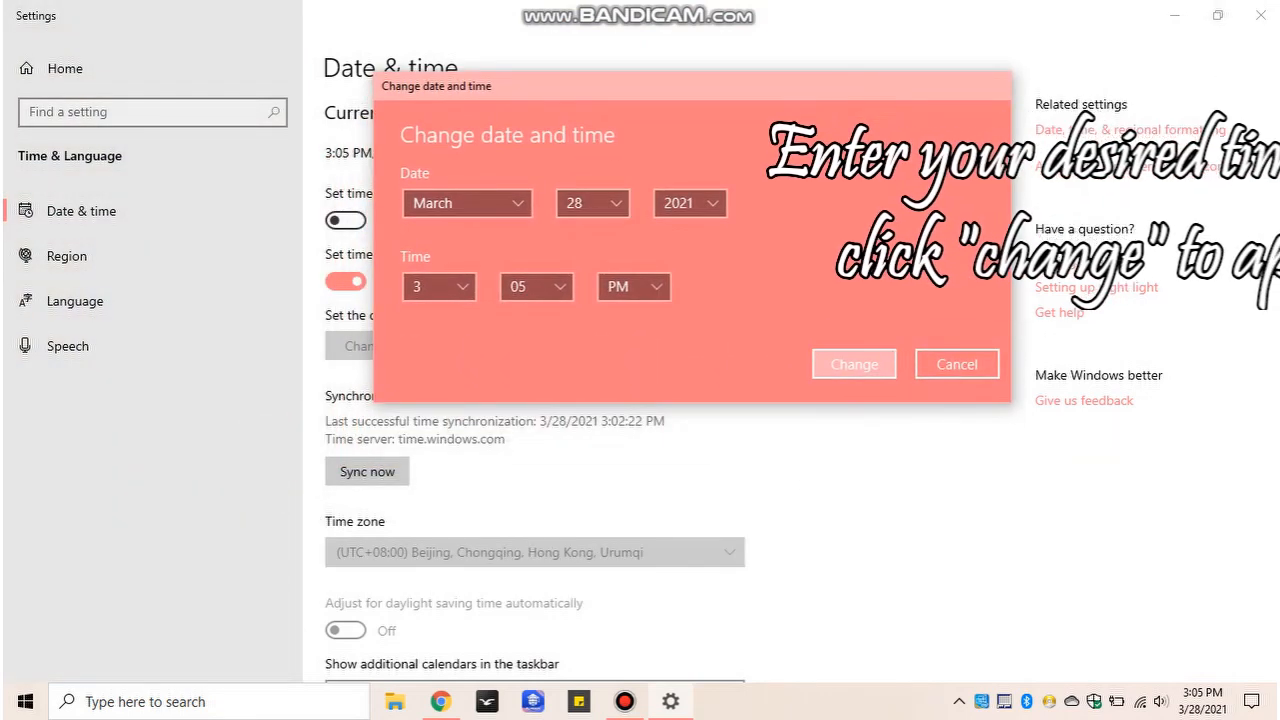
click(460, 203)
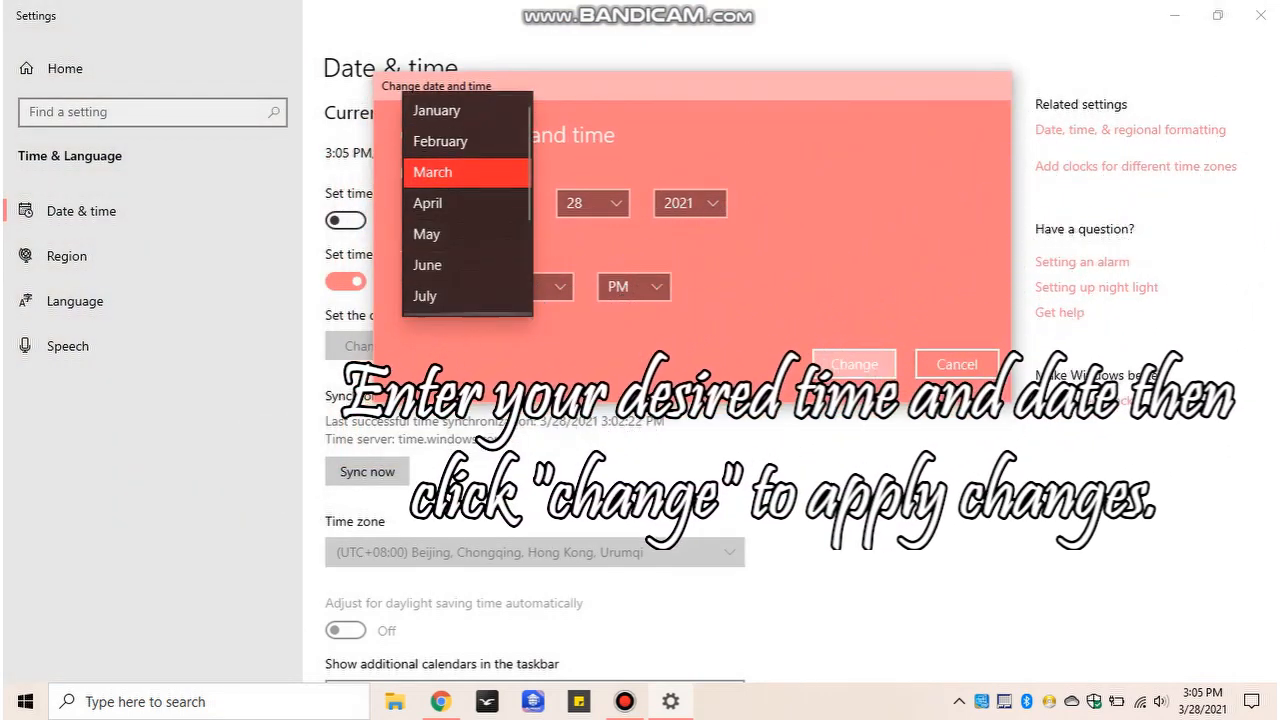
click(433, 172)
click(593, 203)
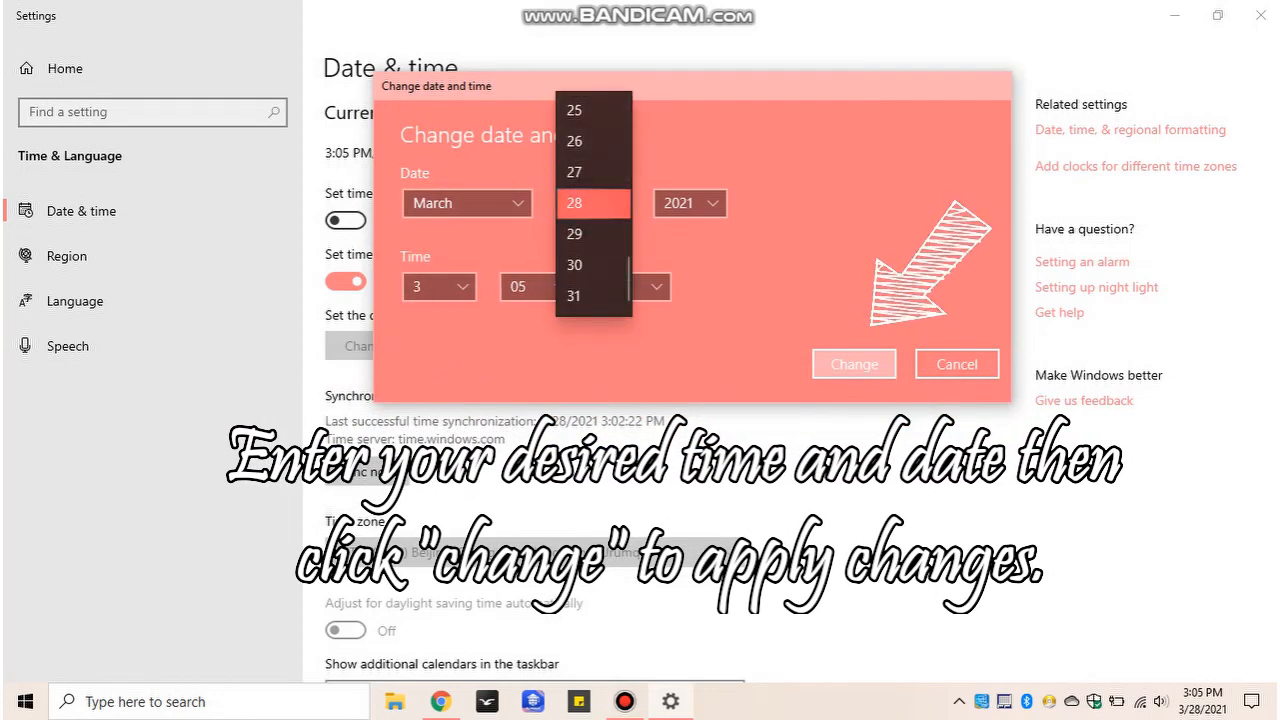
click(593, 203)
click(690, 203)
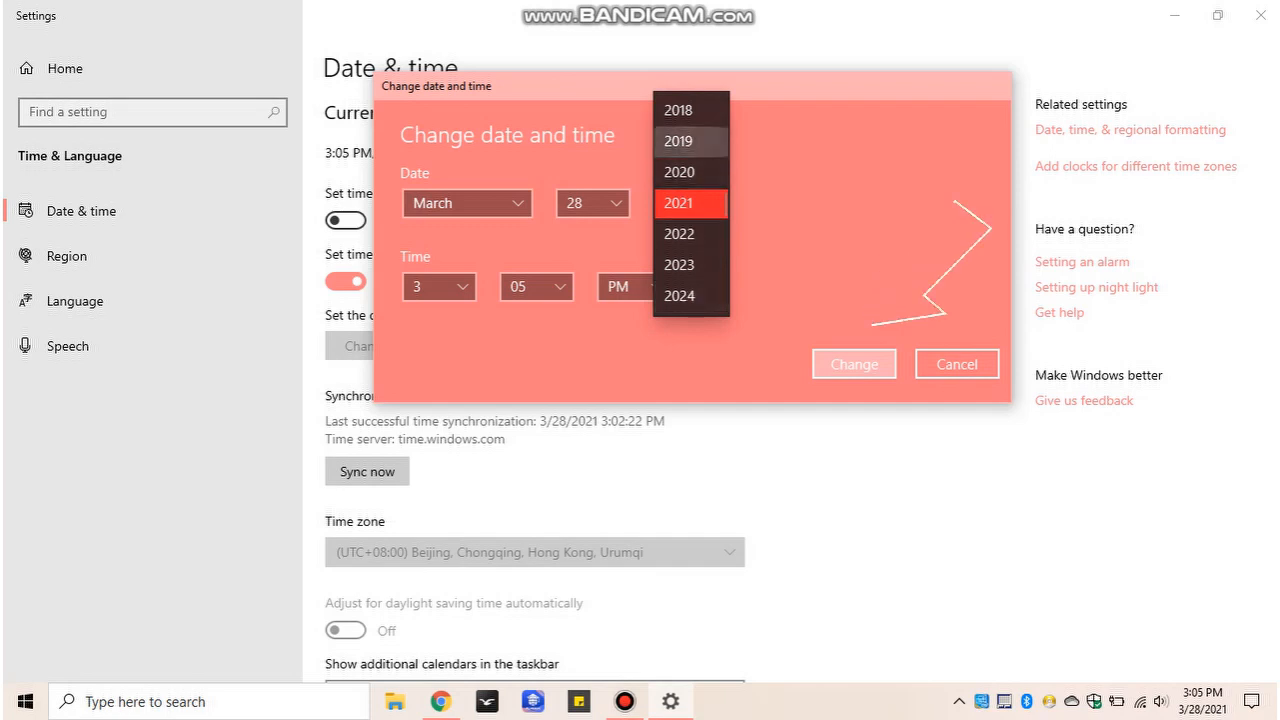
click(690, 203)
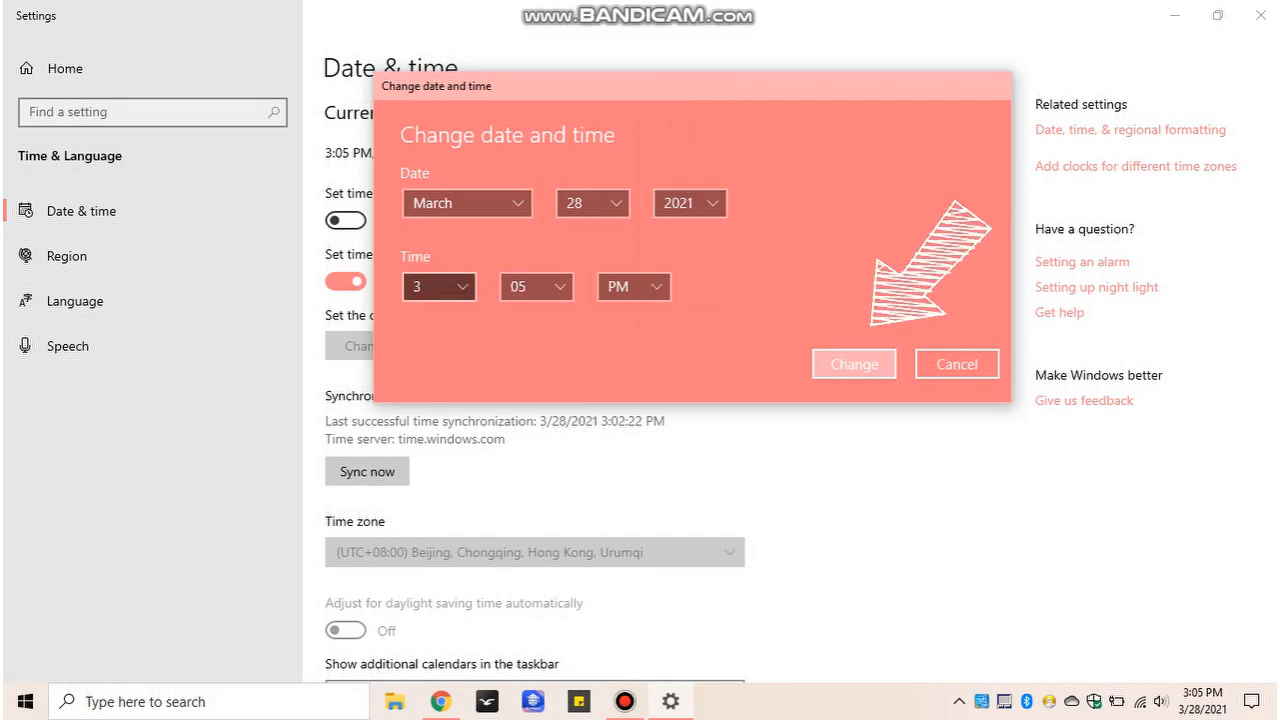
Step: Choose 3:05 PM as the manual time and dismiss the date and time change without applying it
click(438, 287)
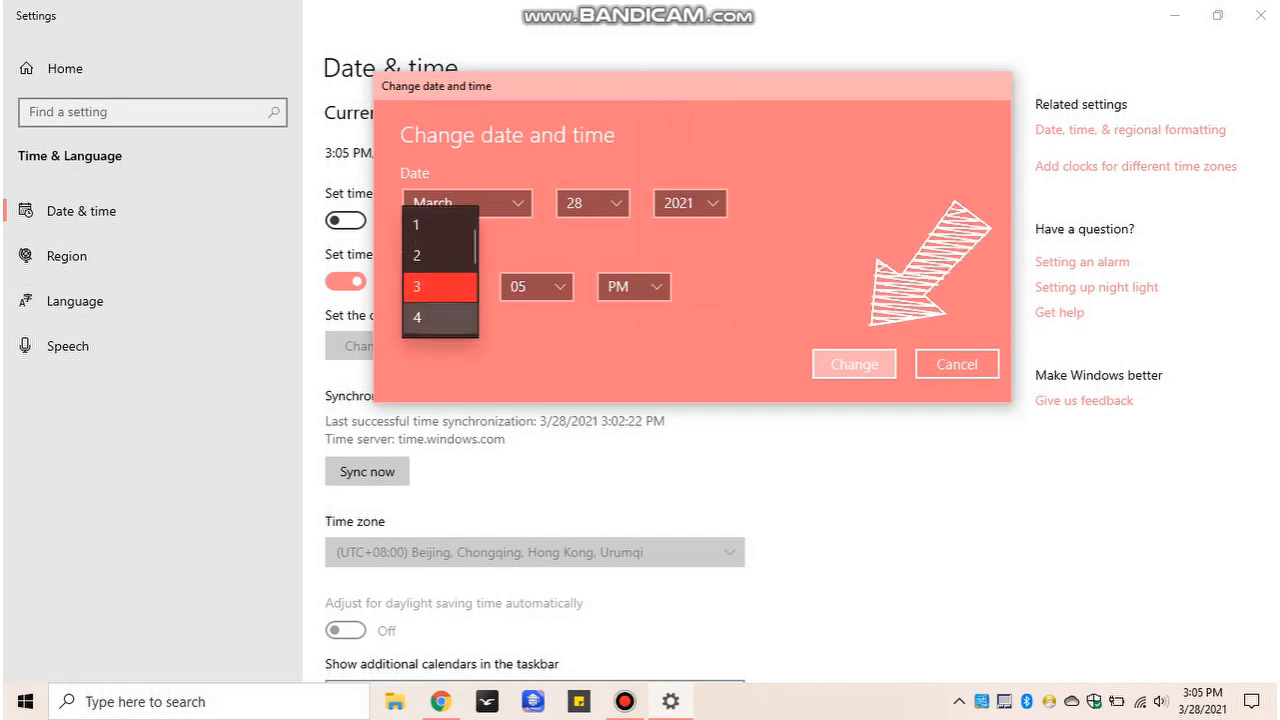
click(438, 287)
click(536, 287)
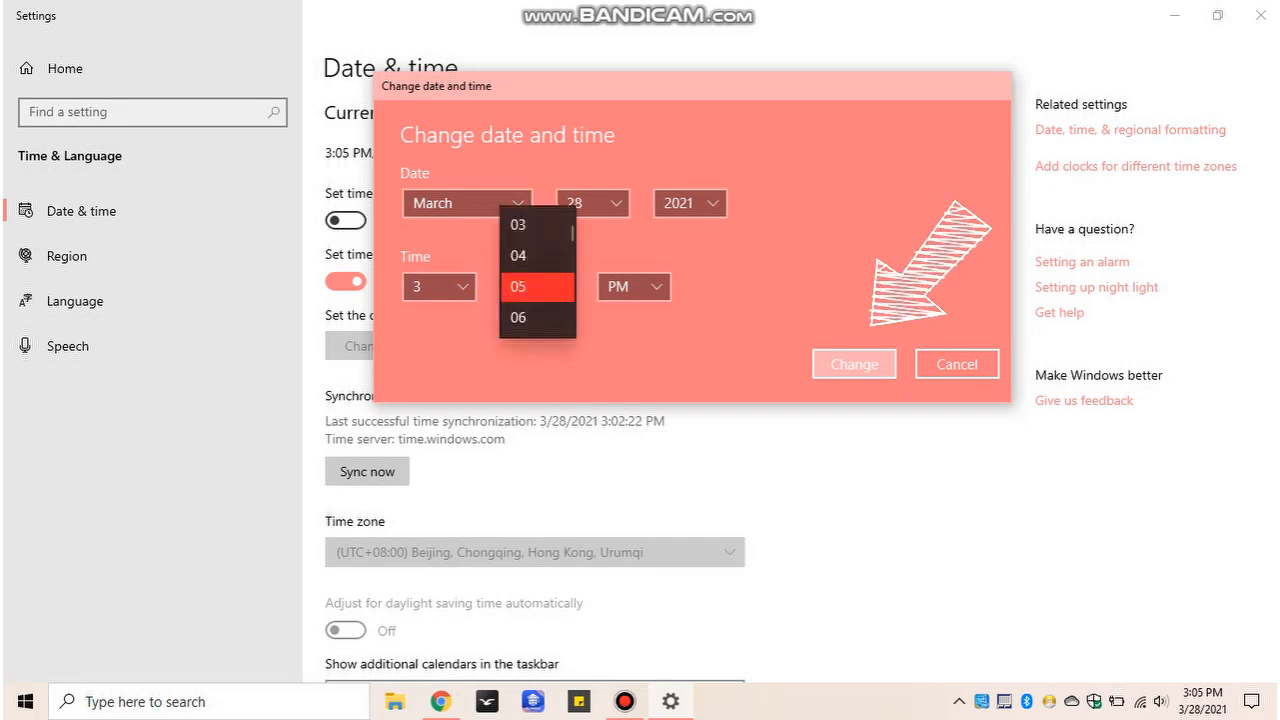
click(537, 287)
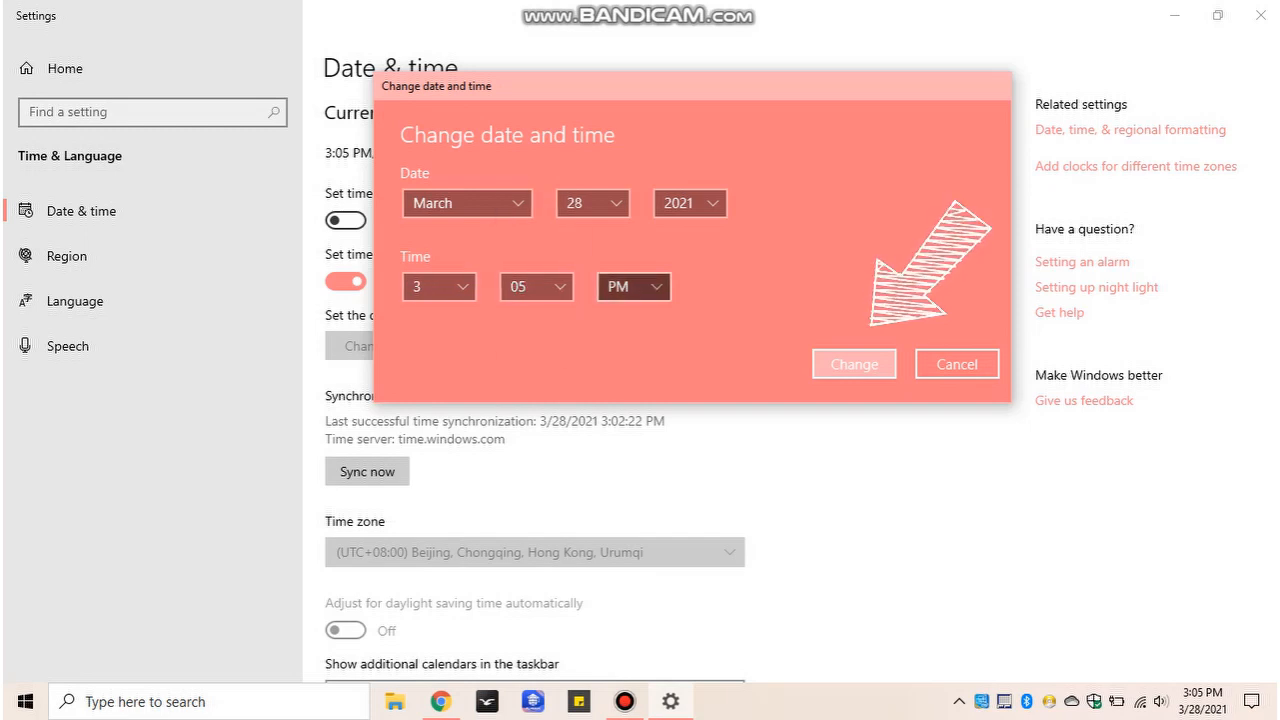
click(633, 287)
click(634, 287)
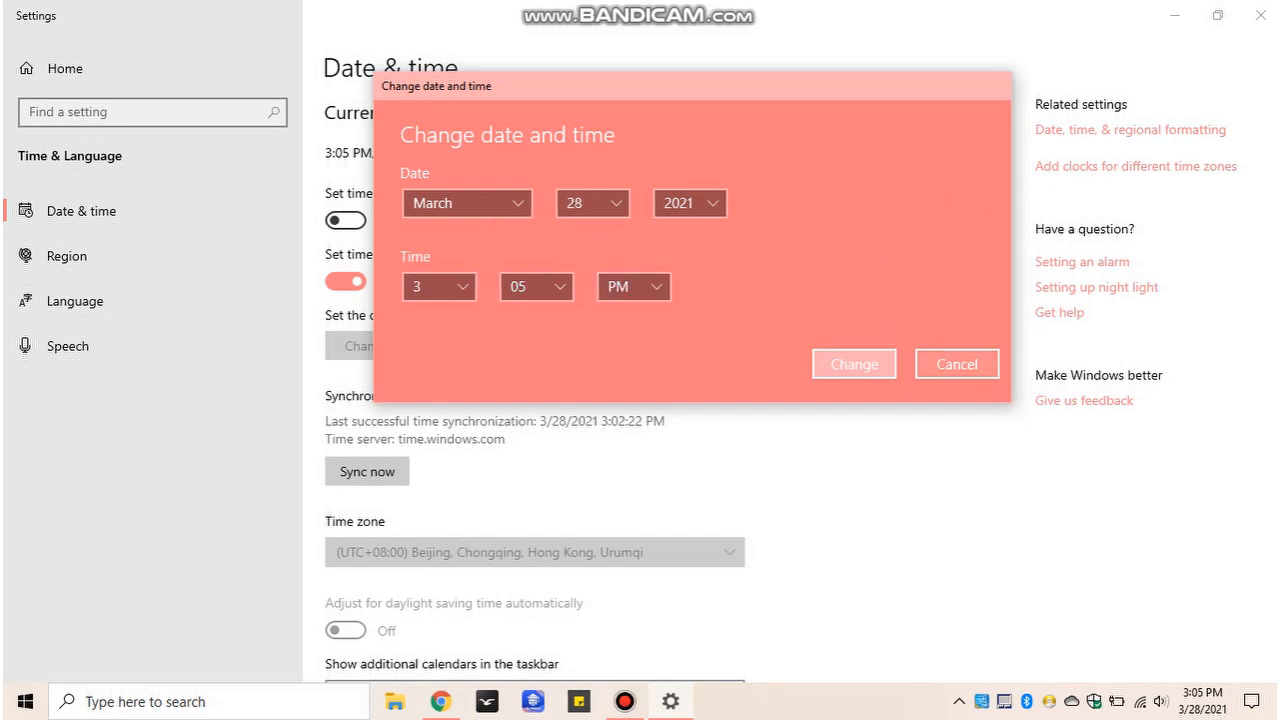
key(Escape)
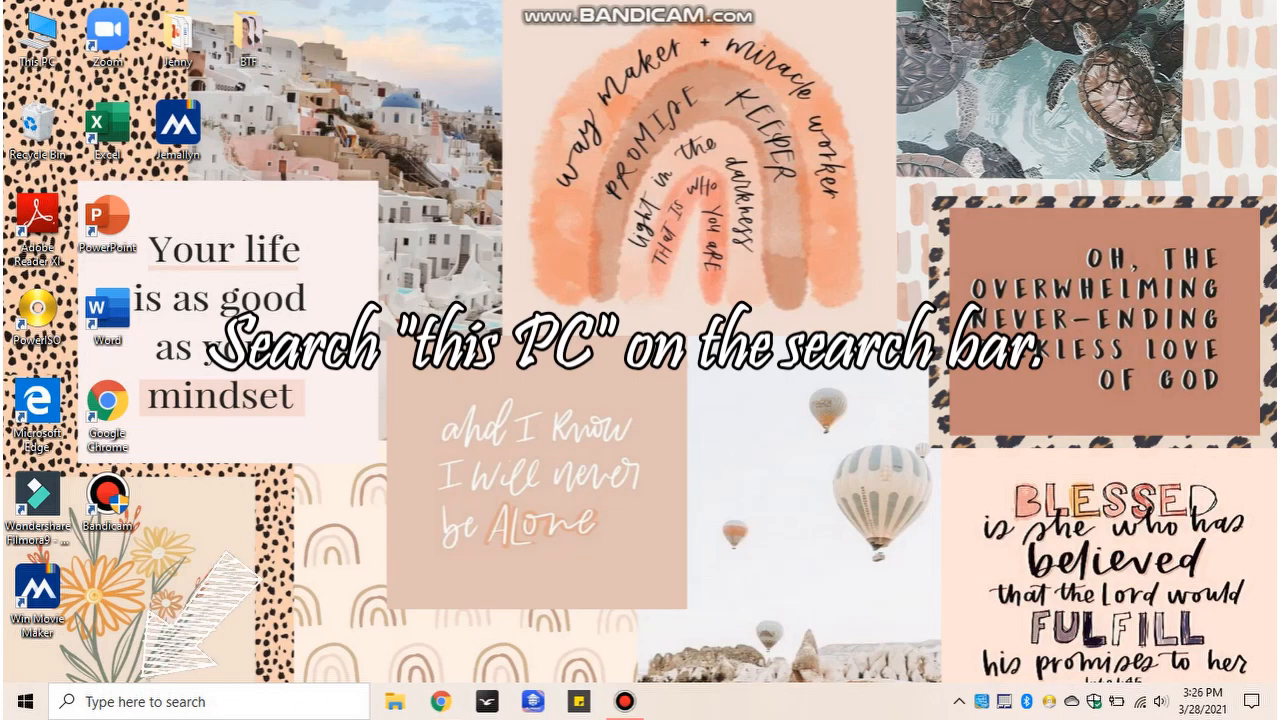
Step: Search Windows for This PC and open its properties
click(208, 702)
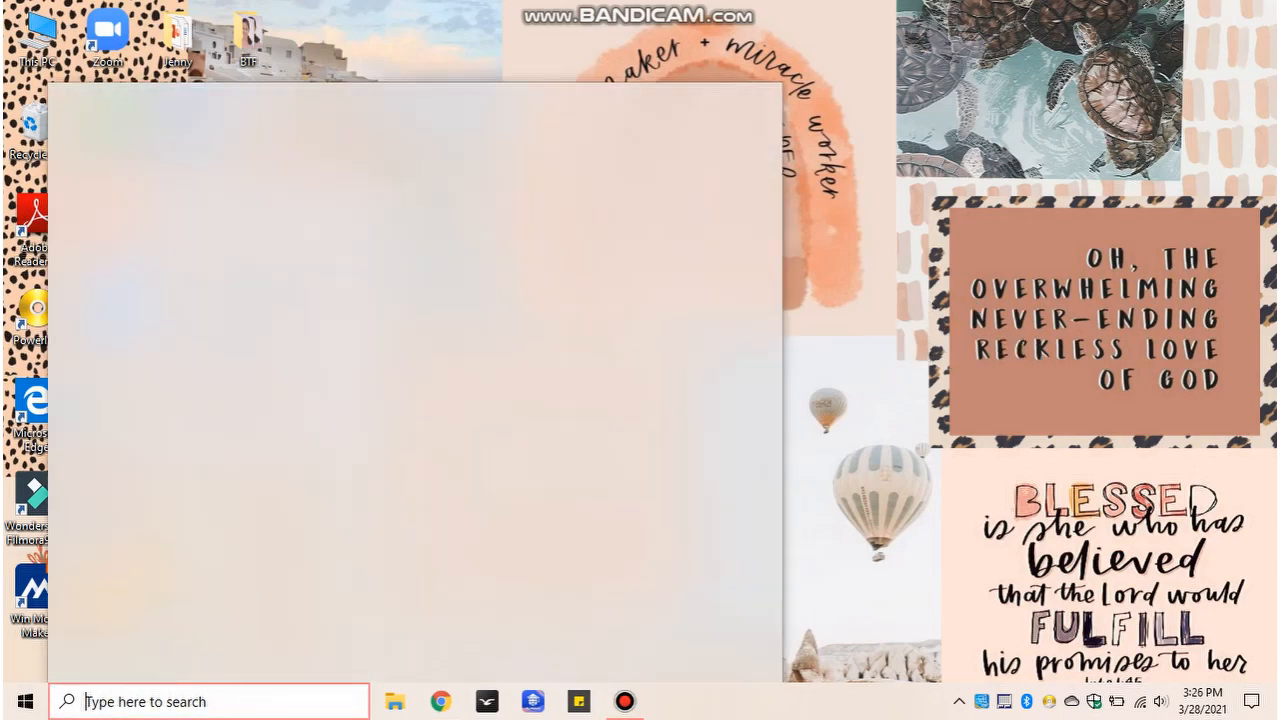
text(THIS)
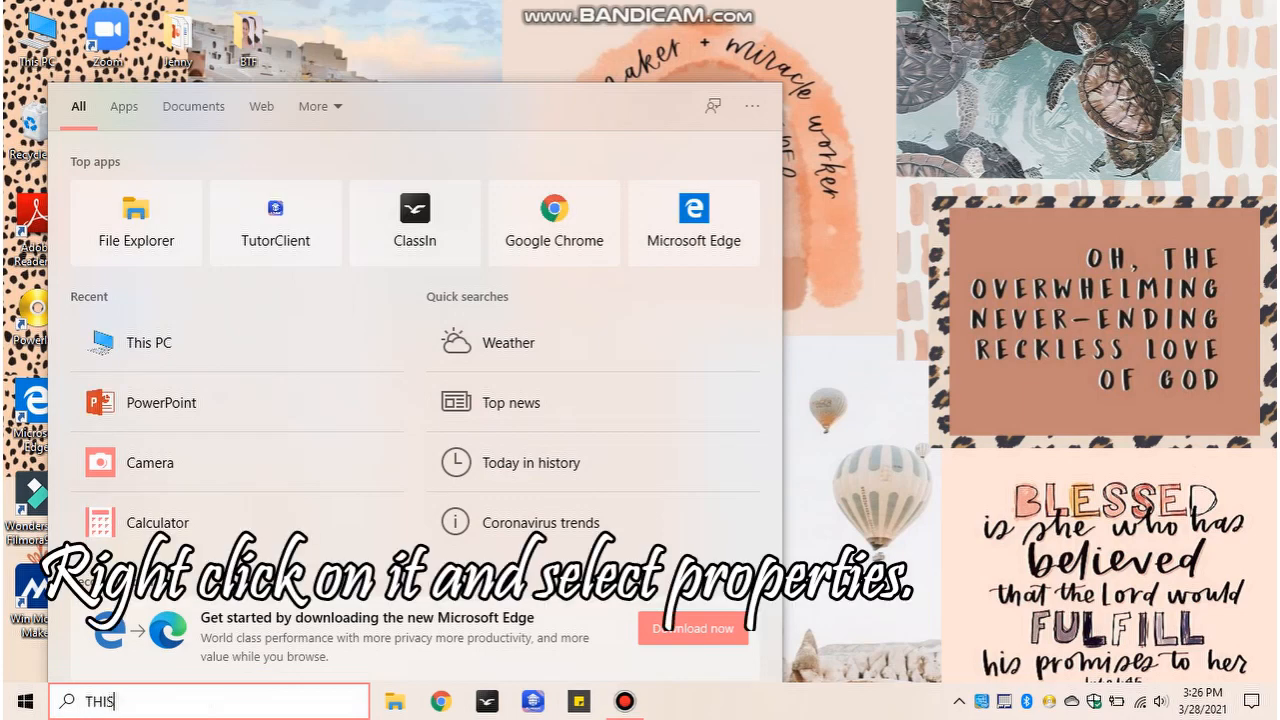
text( PC)
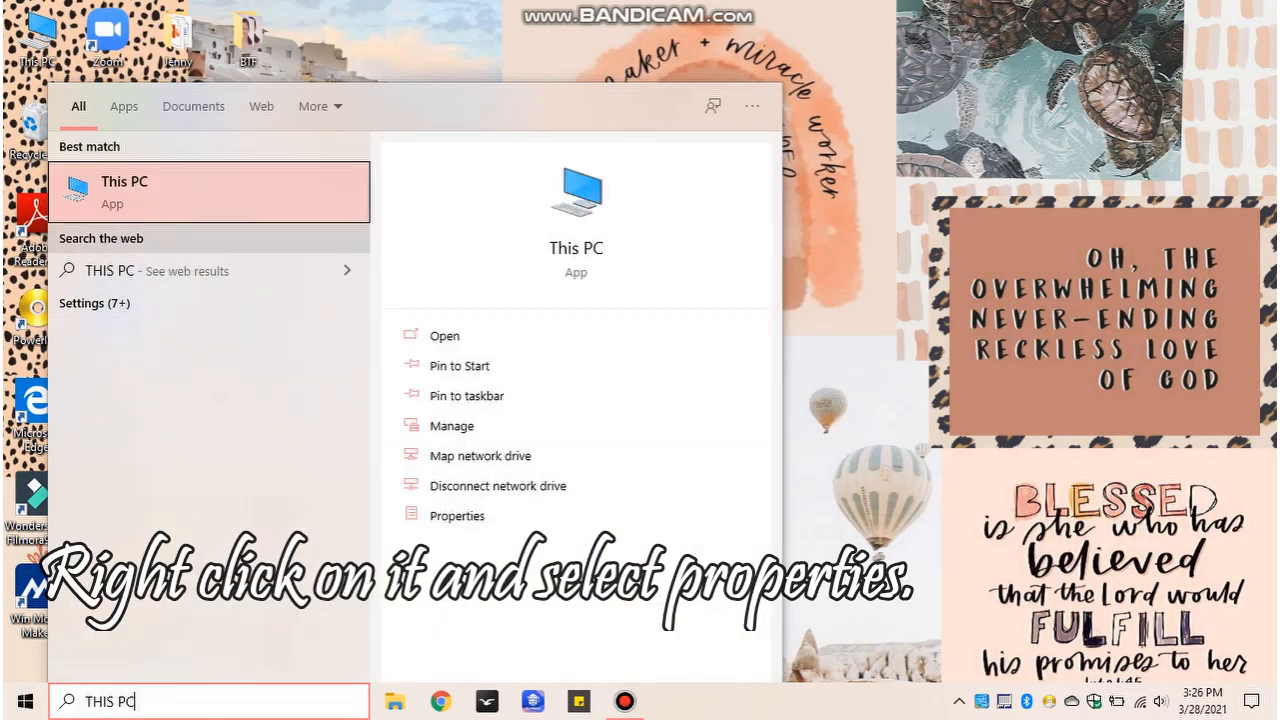
right_click(177, 197)
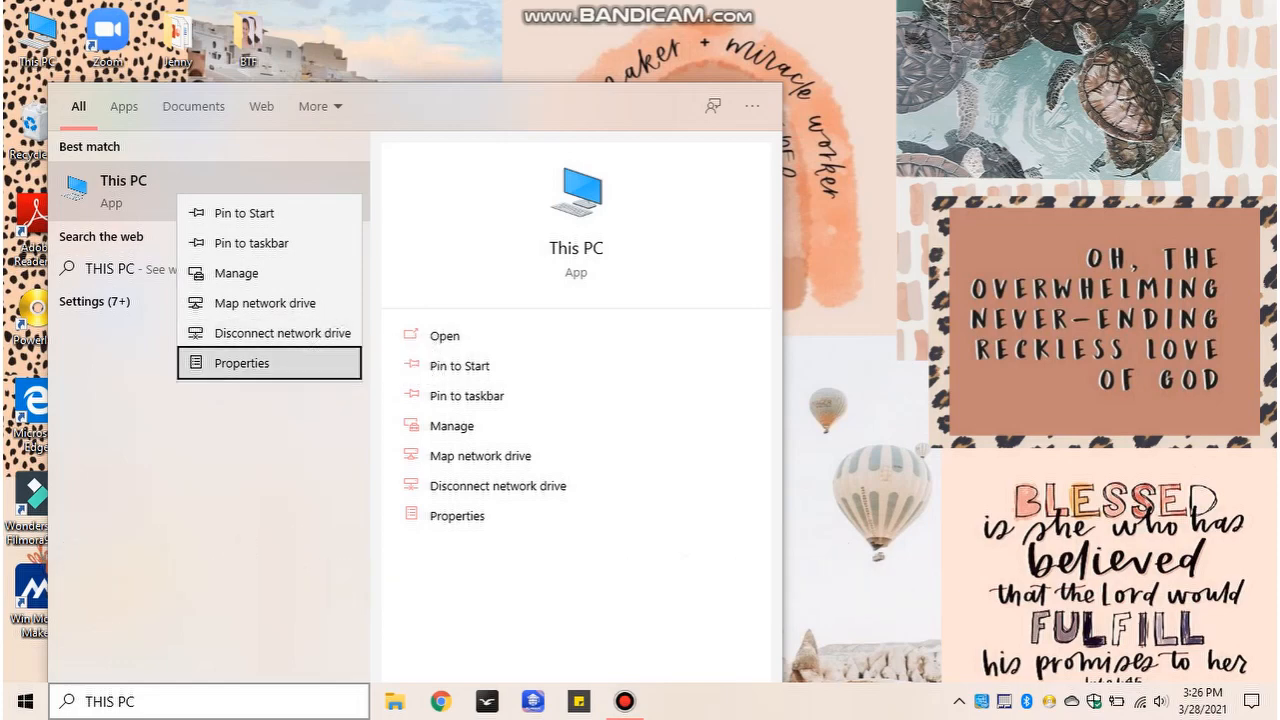
click(242, 363)
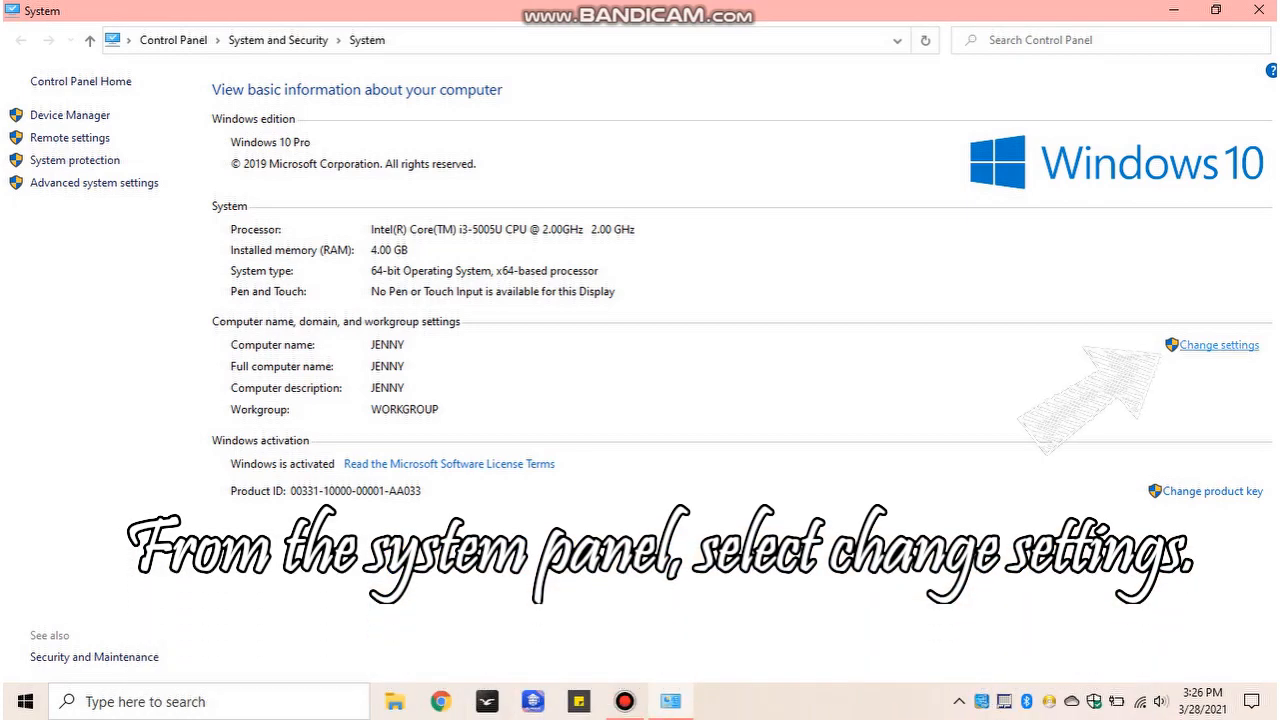
Step: Open the computer name settings and replace the computer description with "FOR DEMO ONLY"
click(1219, 345)
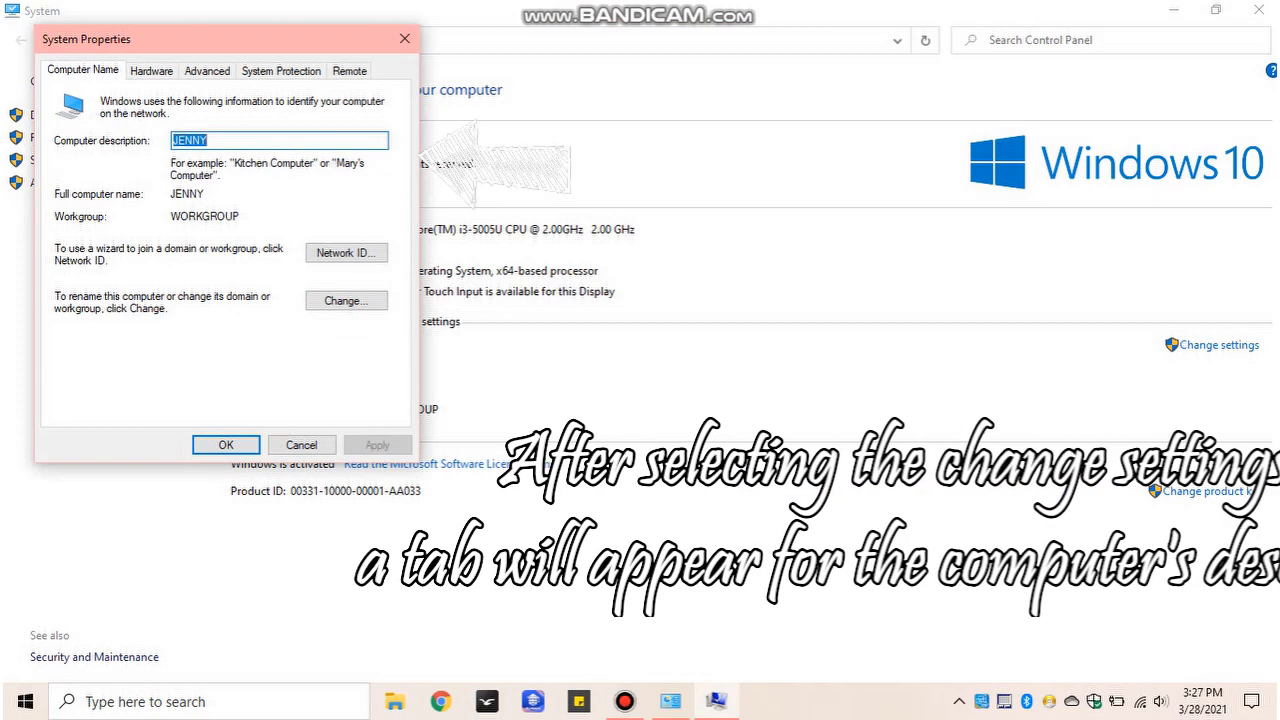
key(BackSpace)
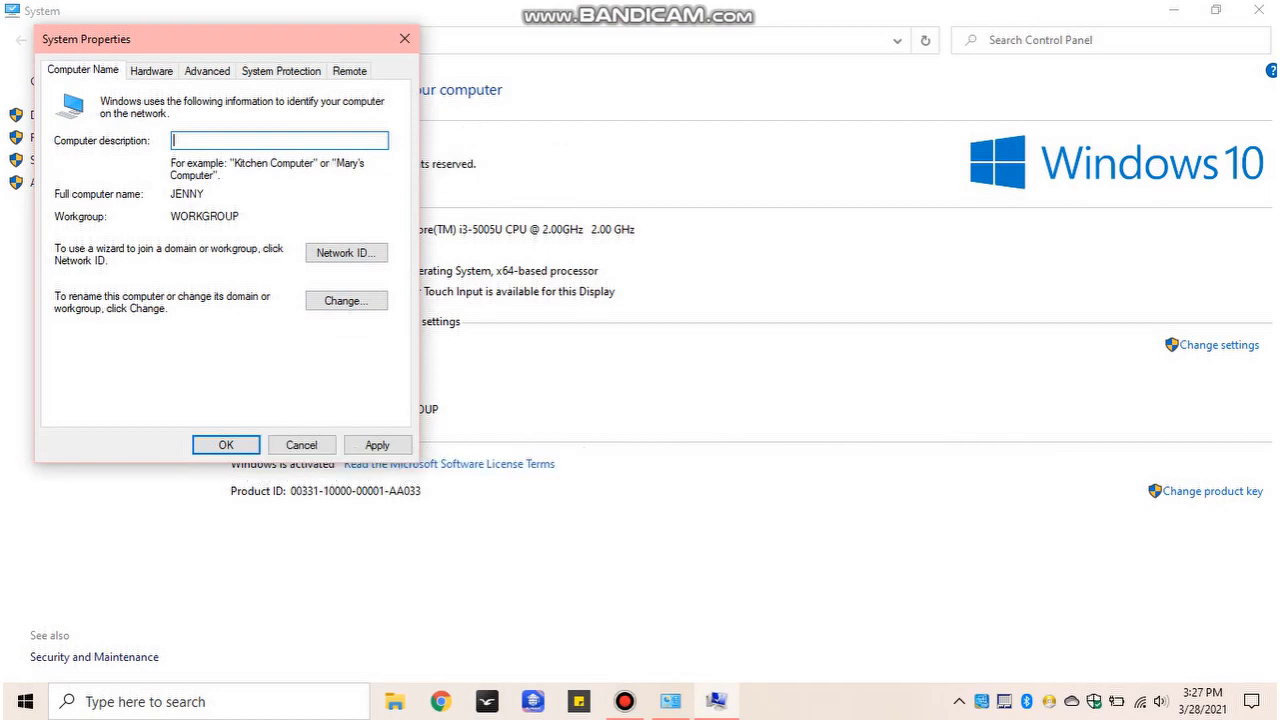
text(FOR DEMO ONLY)
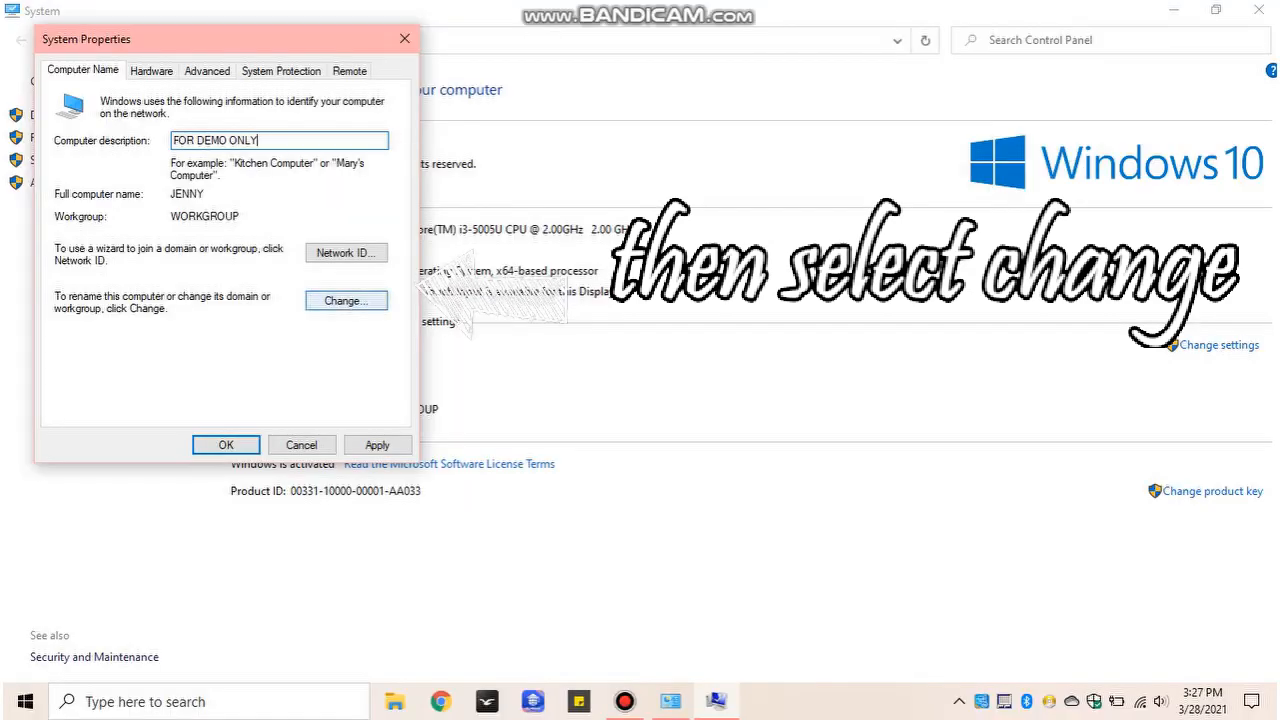
Step: Enter the new computer name, set the workgroup to ICT-CSS-RIZAL, and confirm the name and workgroup changes
click(346, 300)
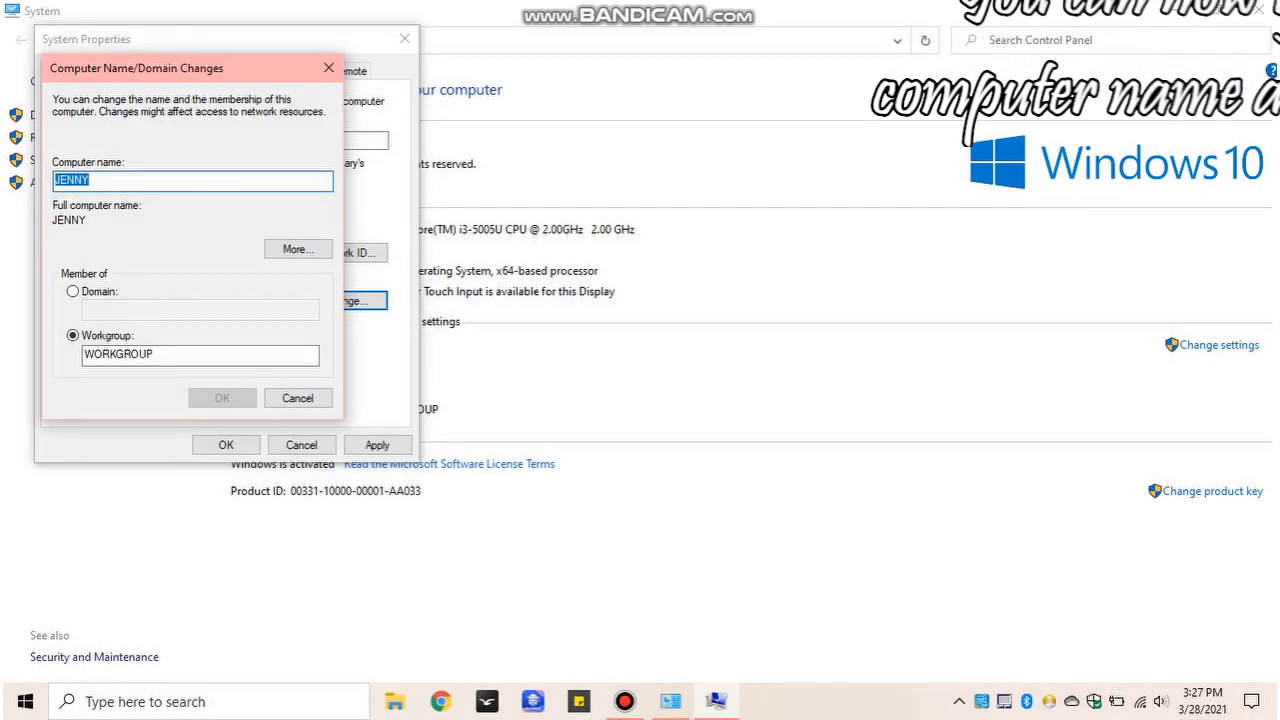
text(NUQUE)
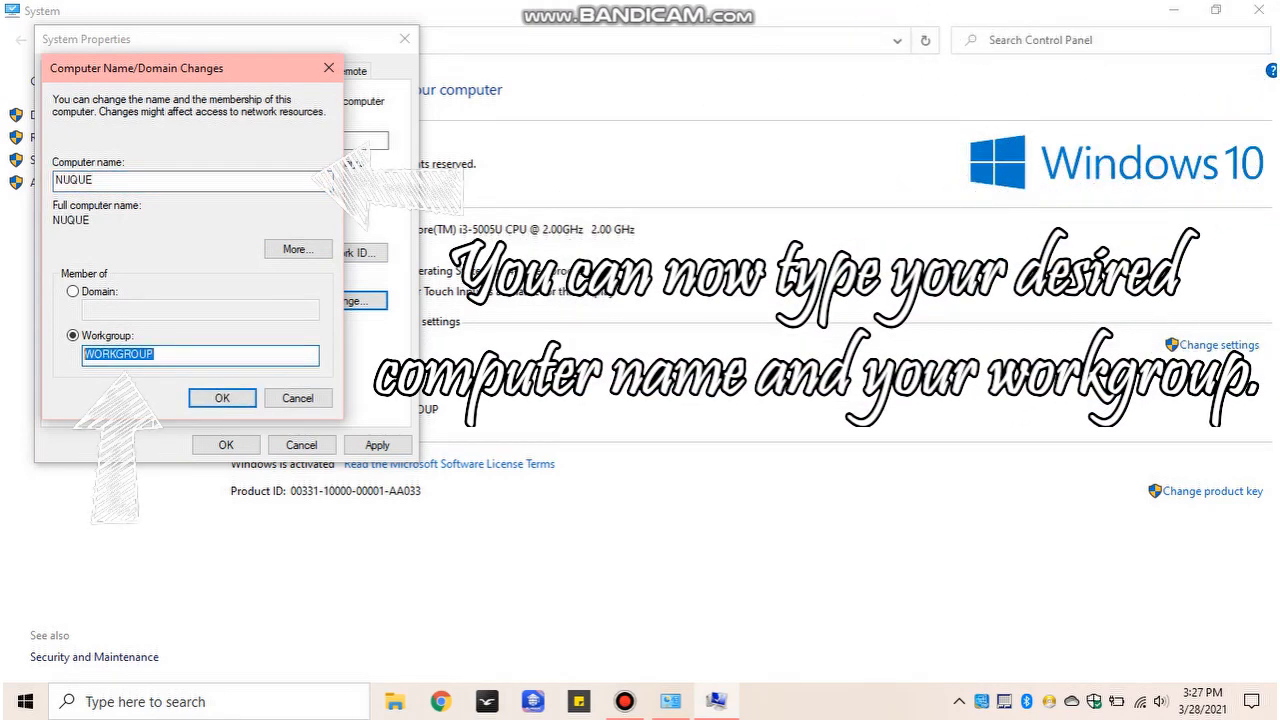
text(IC)
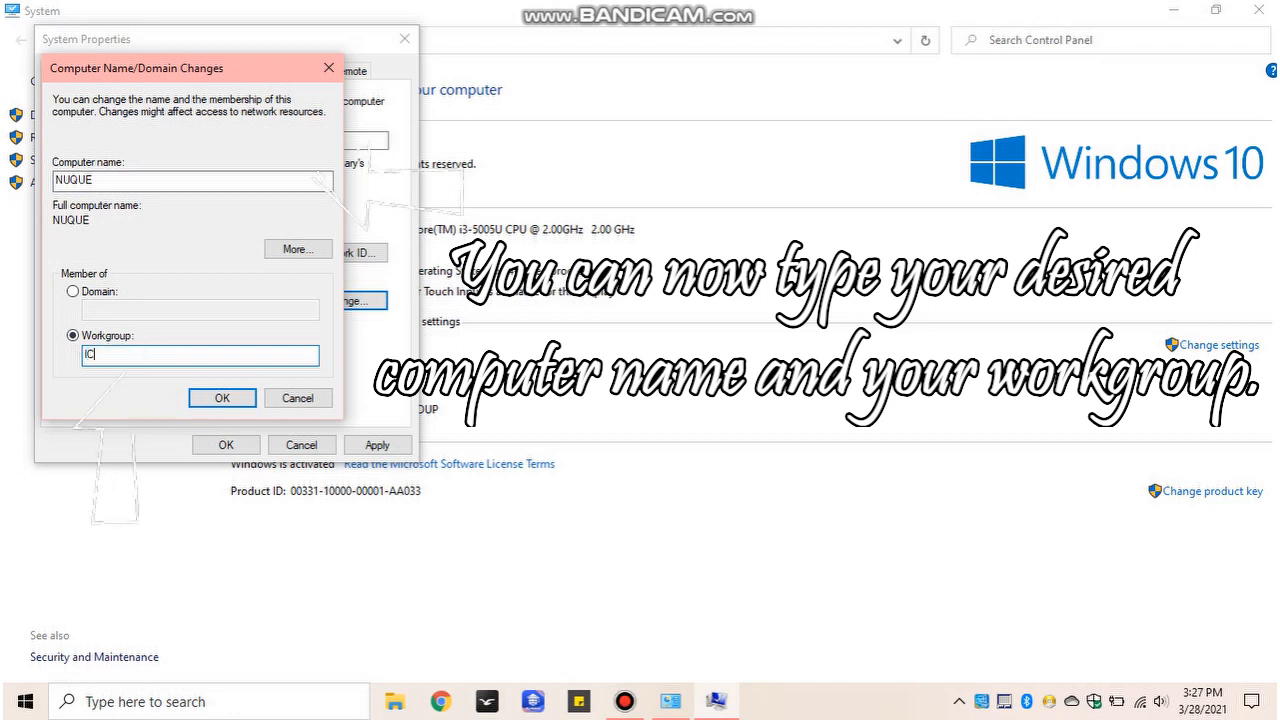
text(T-CSS-RIZAL)
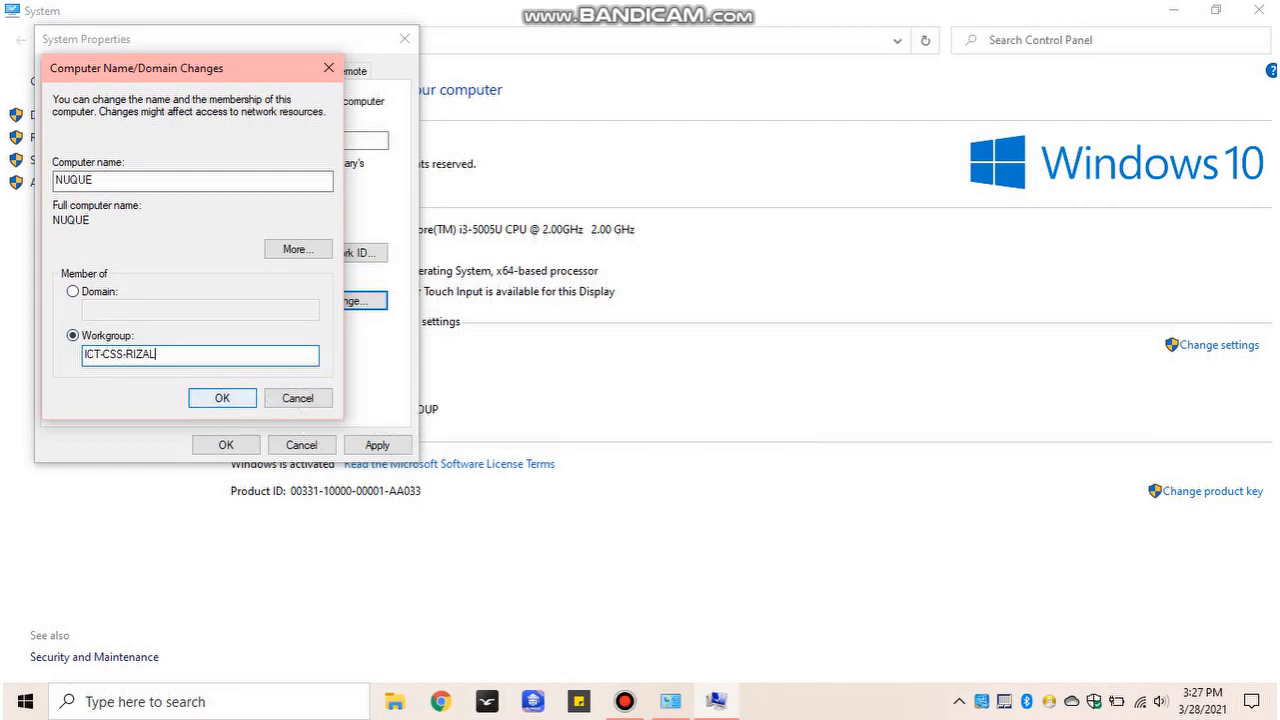
key(Return)
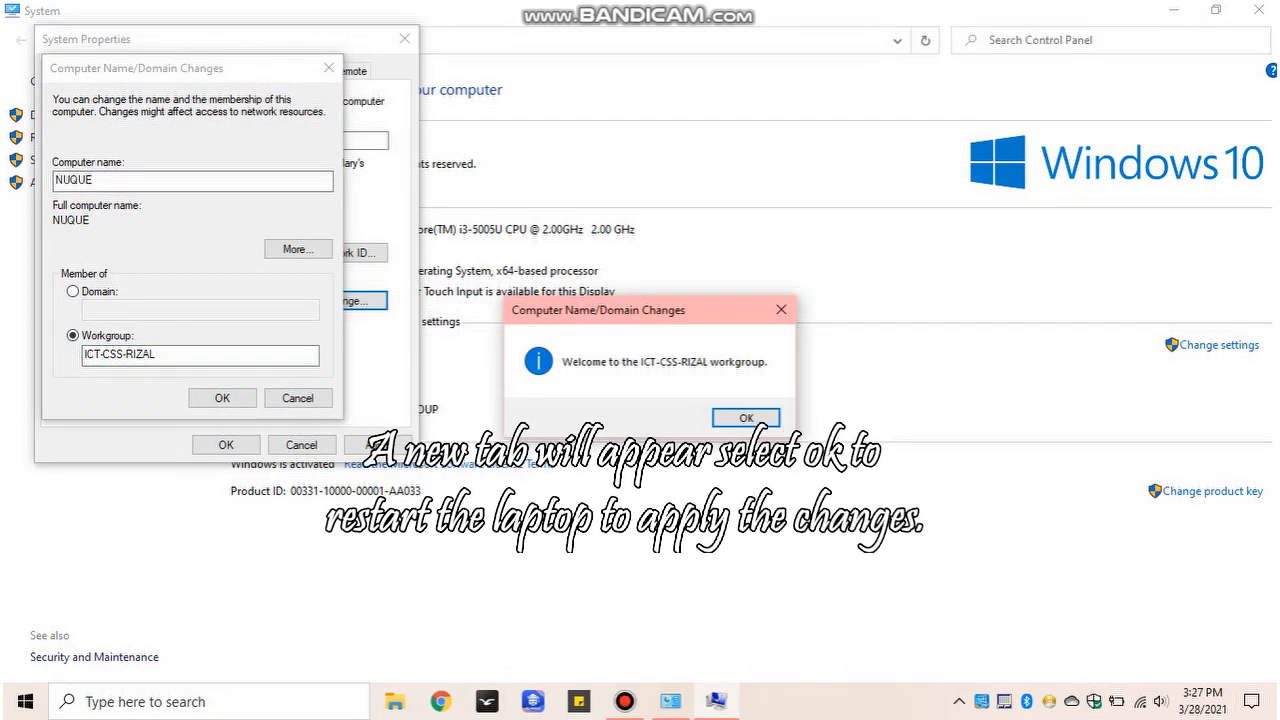
key(Return)
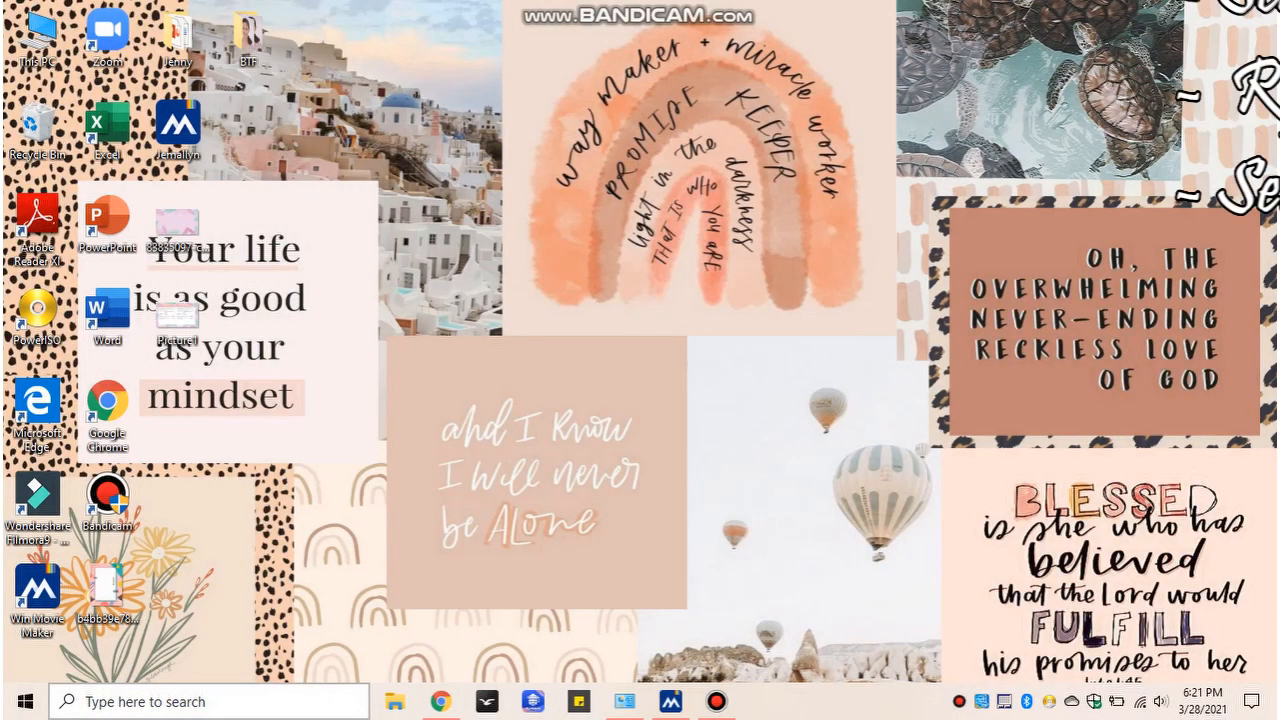
Step: Search Windows for This PC and open its Computer Management console
key(super+s)
text(THHI)
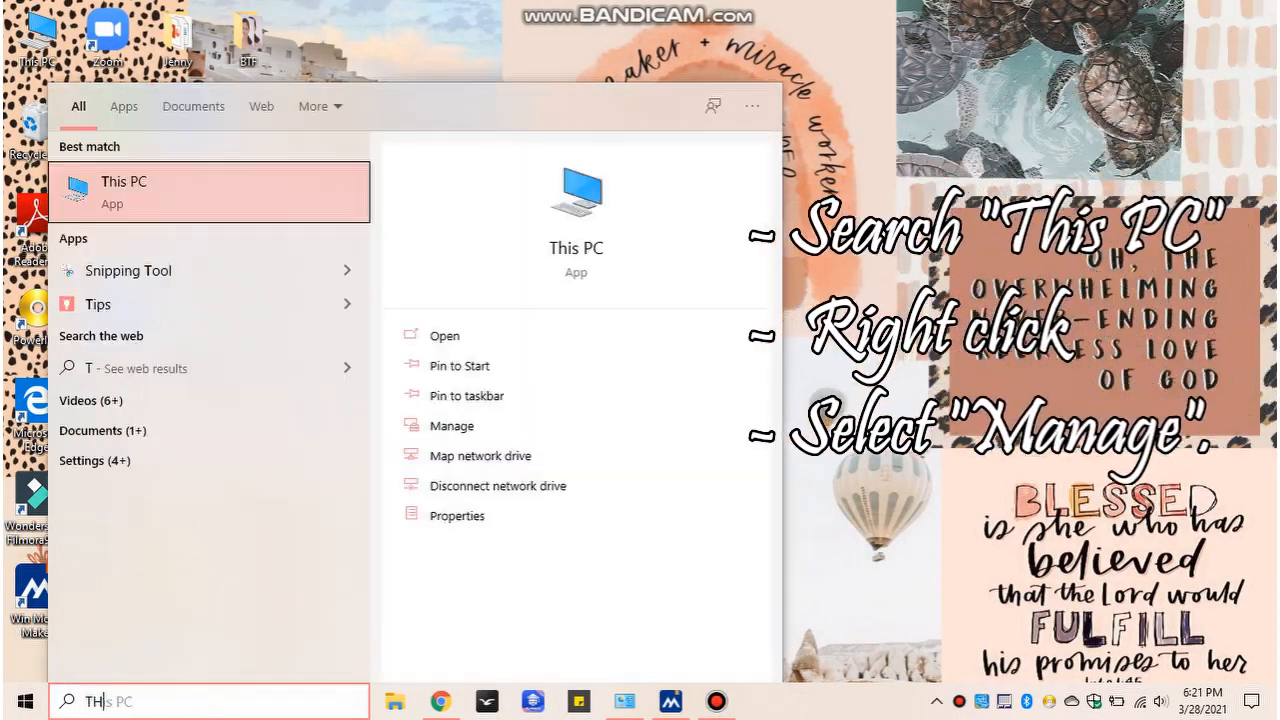
key(BackSpace)
key(BackSpace)
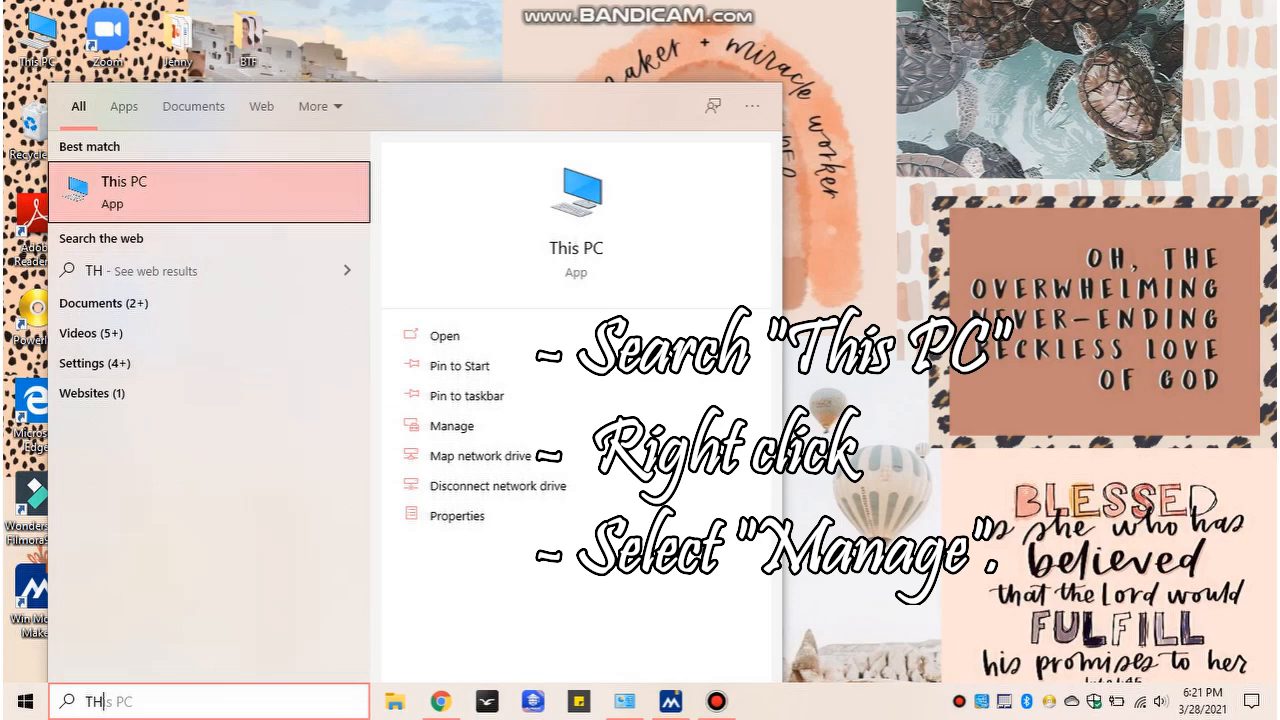
right_click(210, 196)
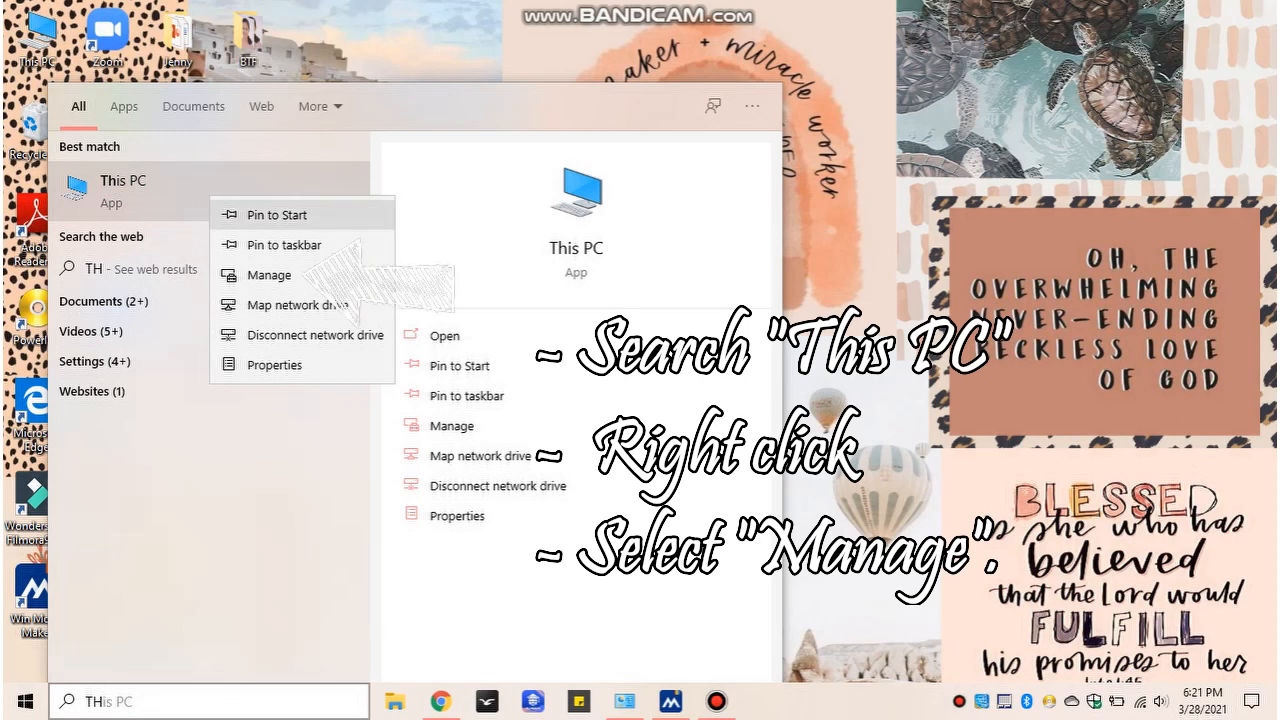
click(269, 275)
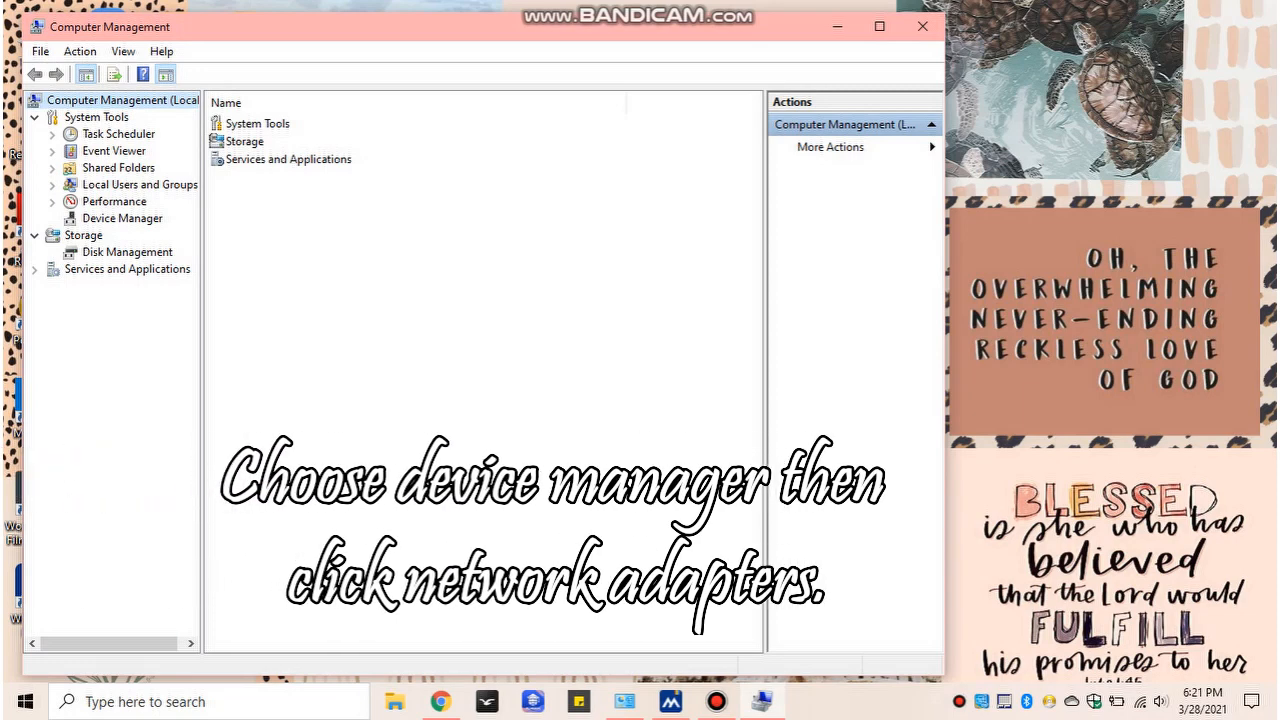
Step: Show the network adapters in Device Manager and search automatically for updated driver software for Bluetooth Device (Personal Area Network)
click(122, 218)
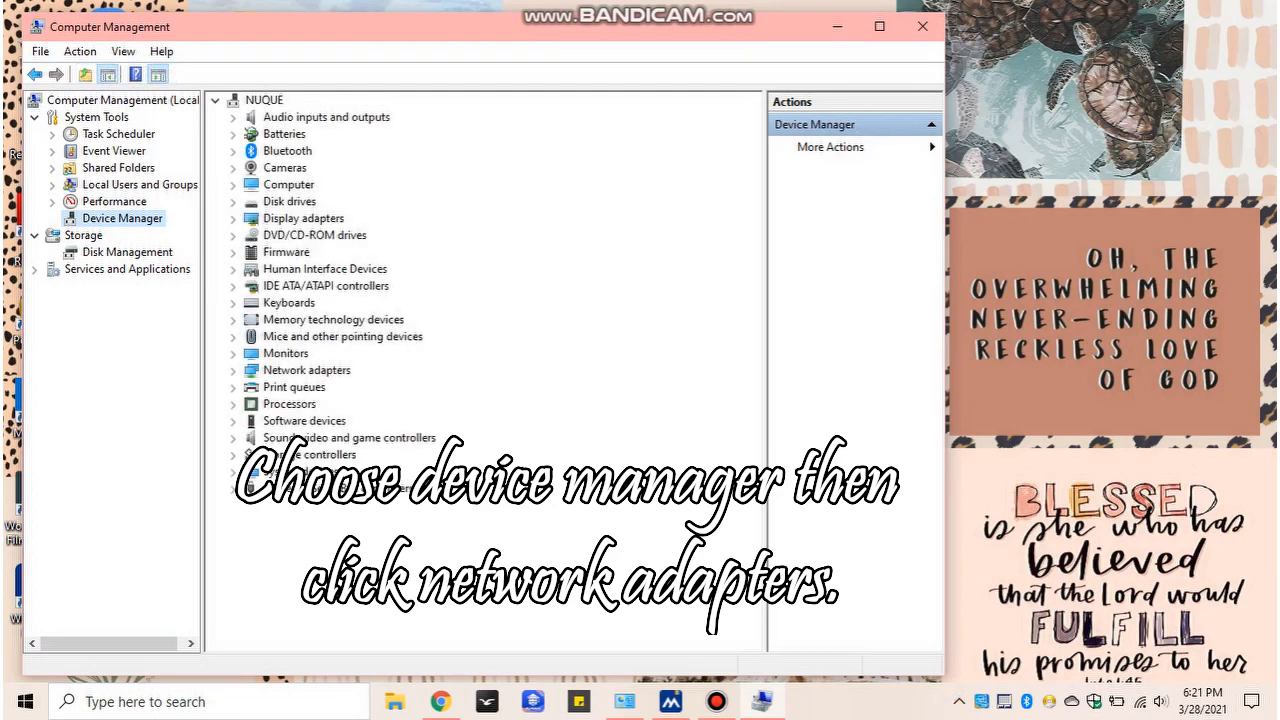
click(307, 370)
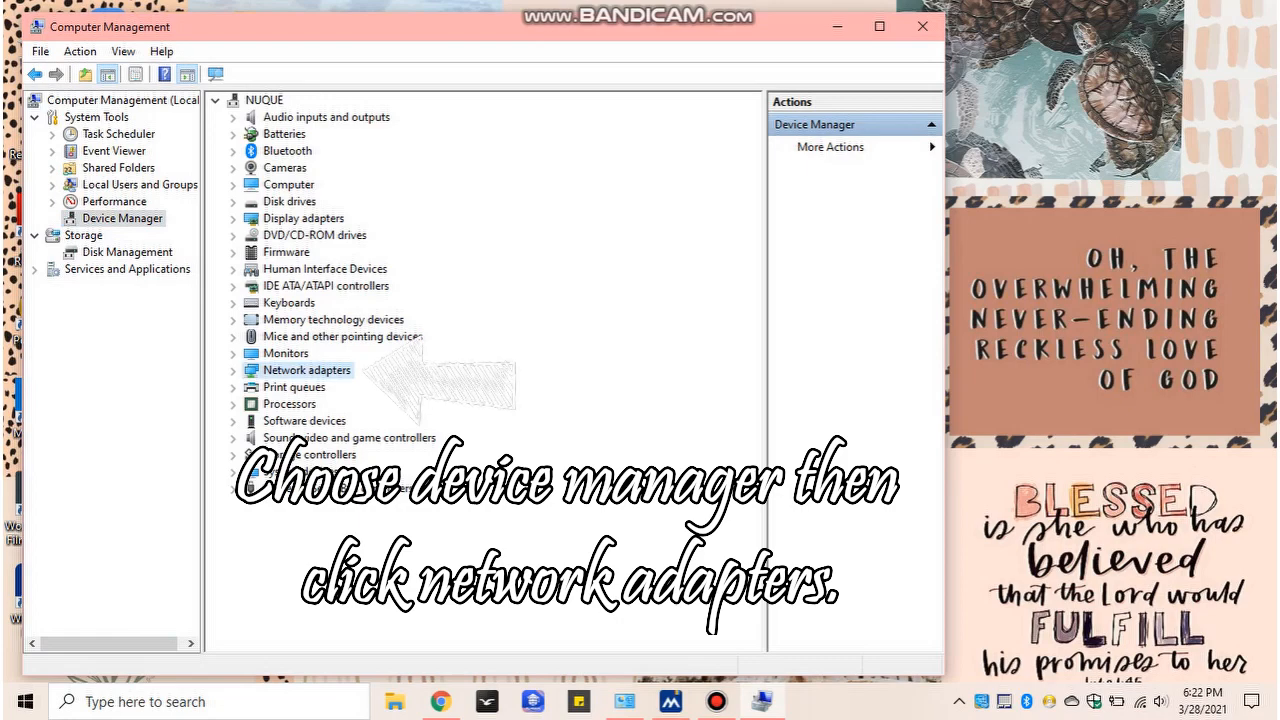
double_click(307, 370)
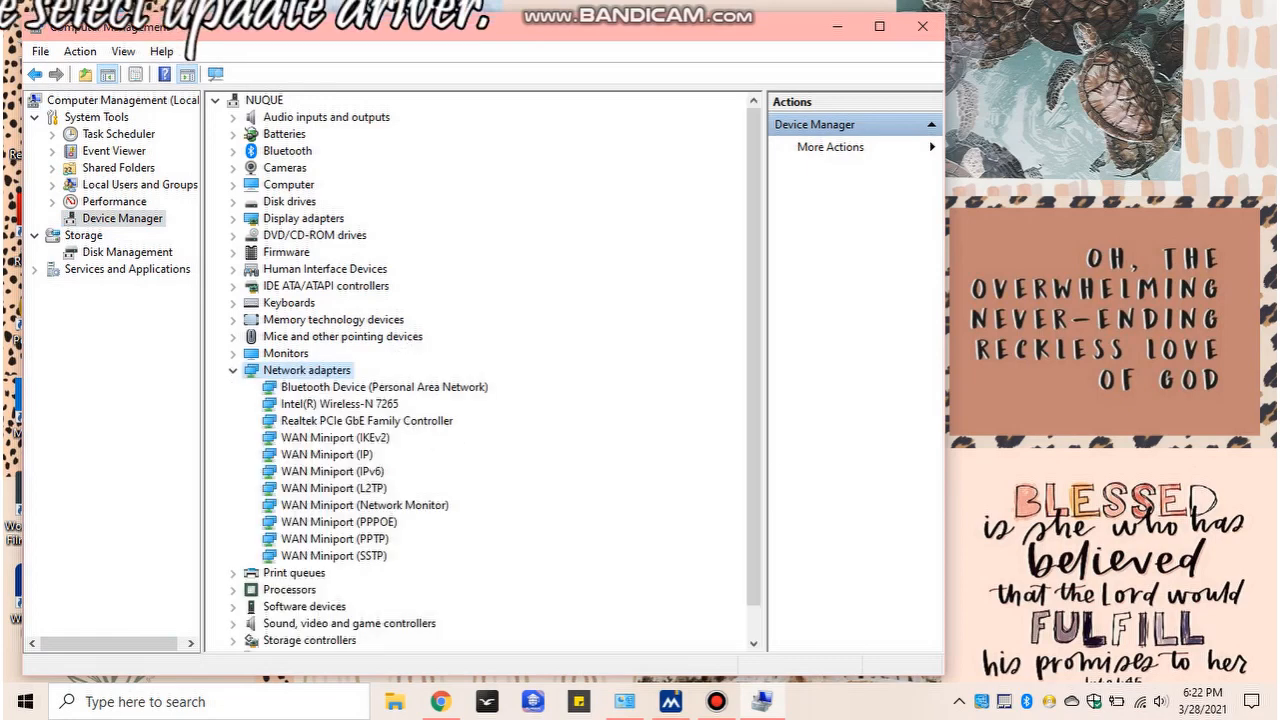
right_click(382, 392)
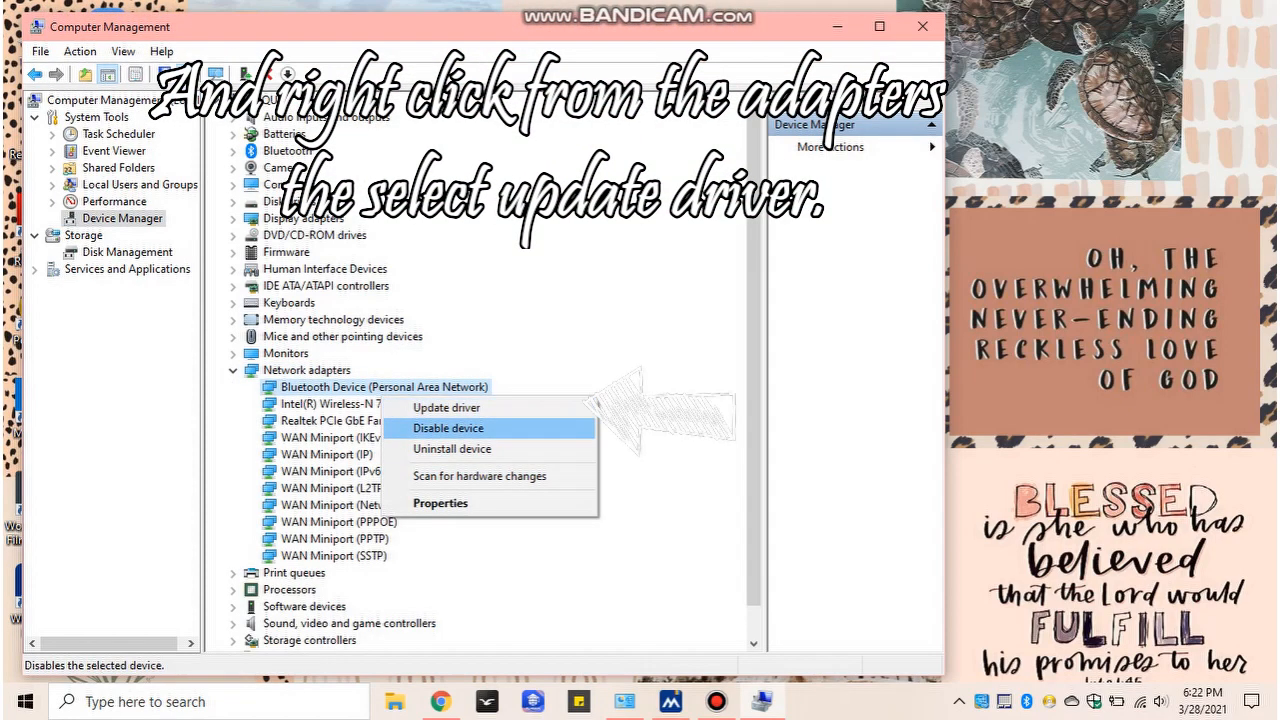
click(446, 407)
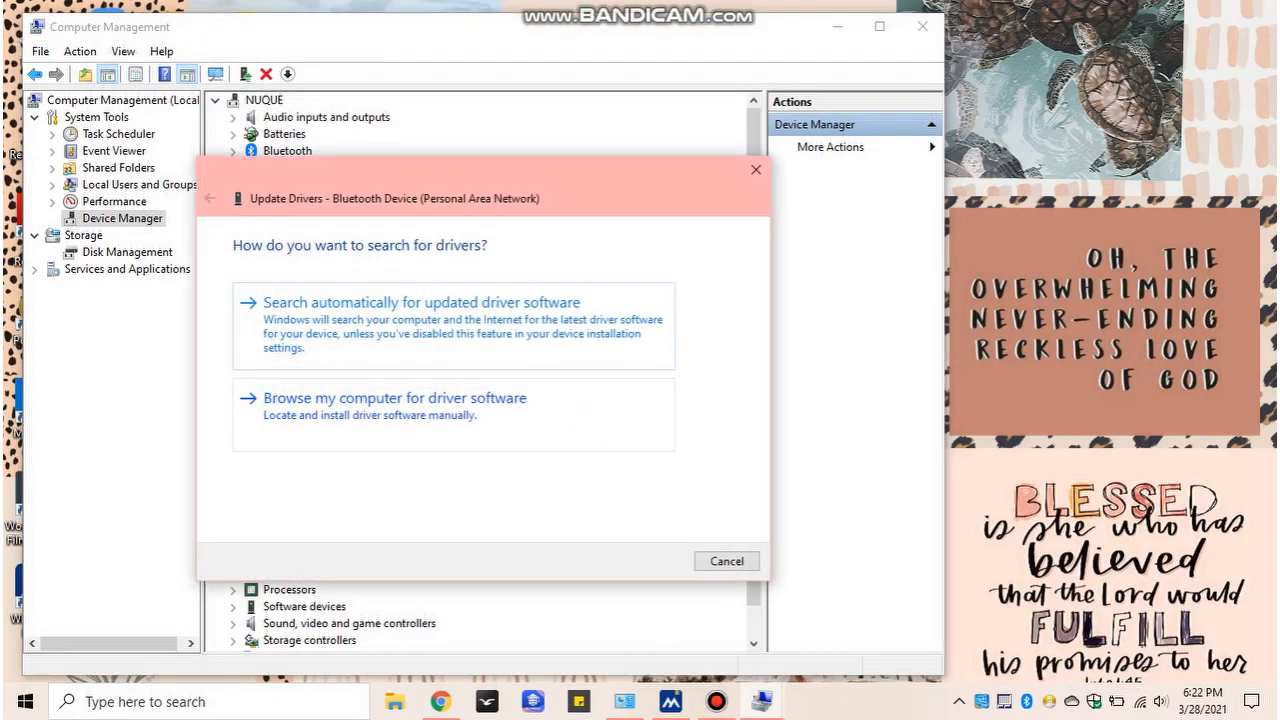
click(420, 292)
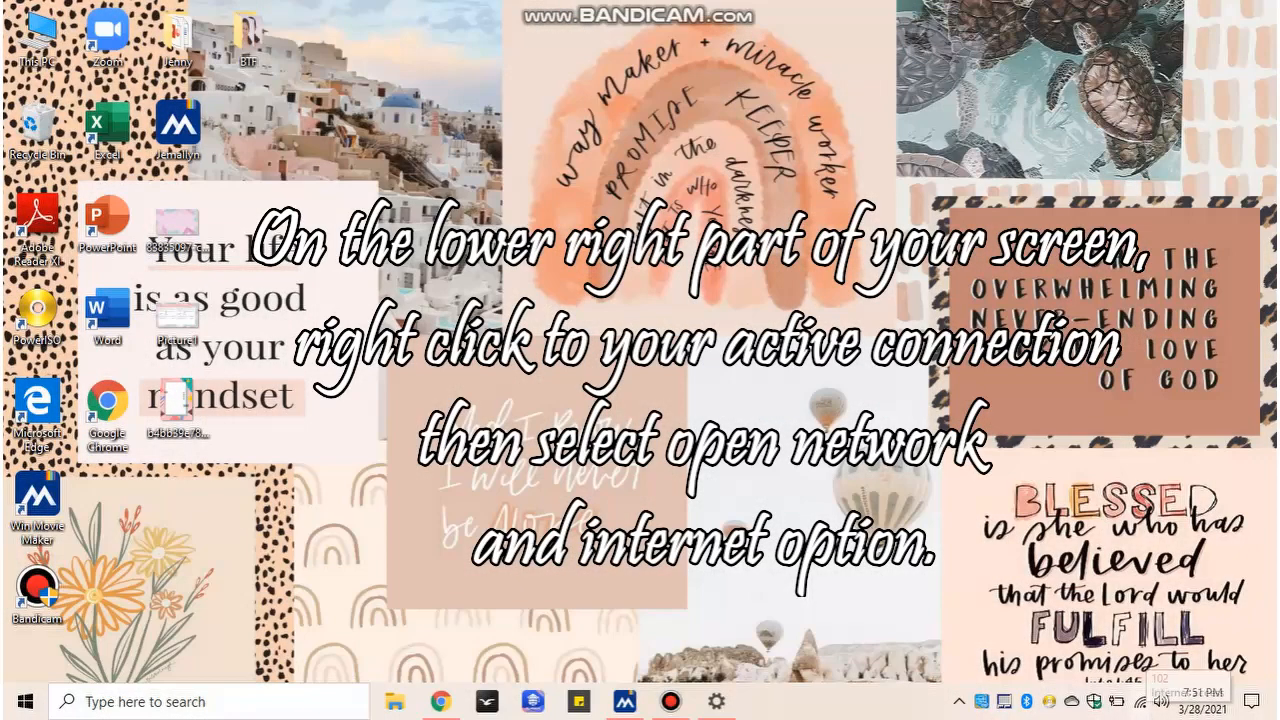
Step: Open the network and internet settings, go to the adapter options, and open the active Wi-Fi connection's properties
right_click(1140, 701)
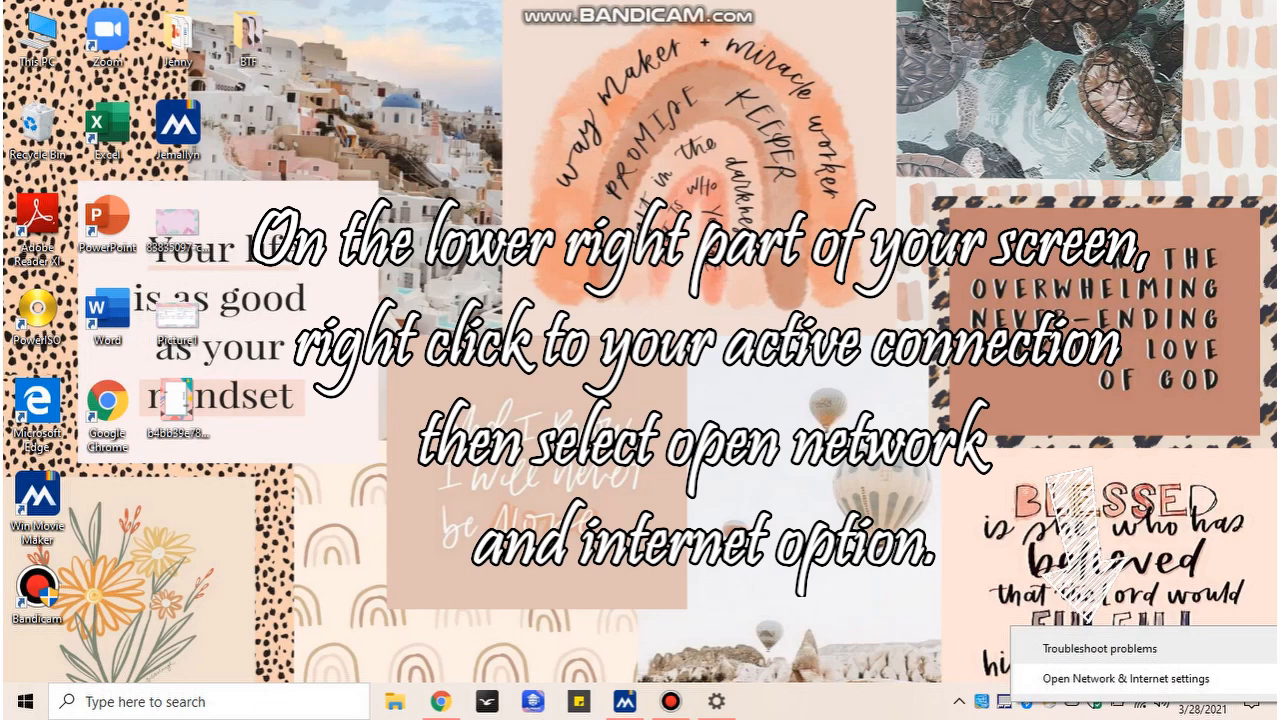
click(1125, 678)
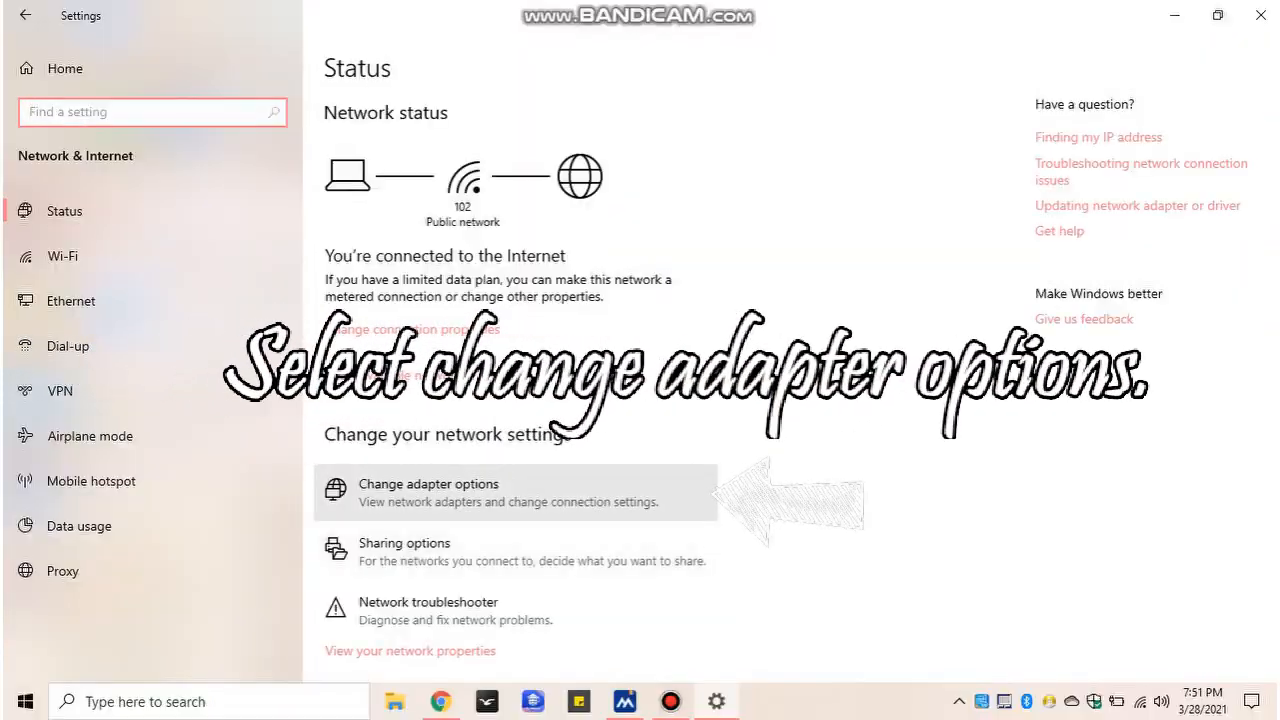
click(468, 492)
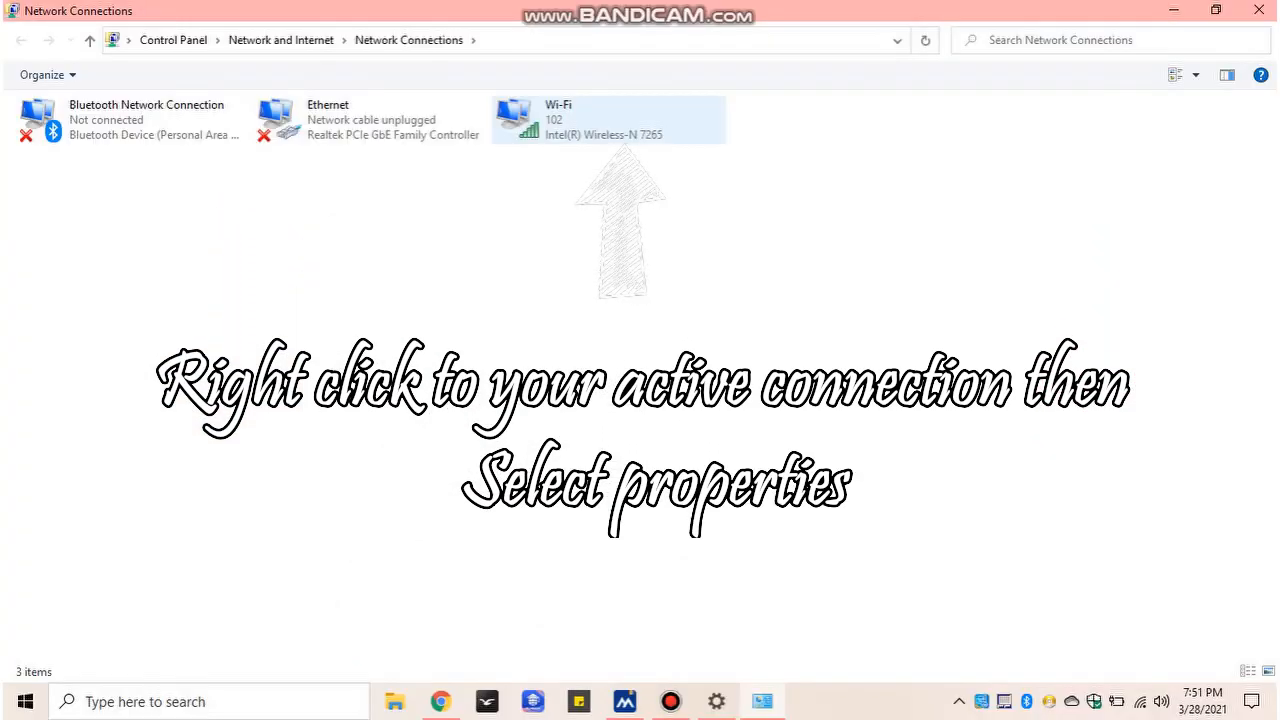
right_click(580, 132)
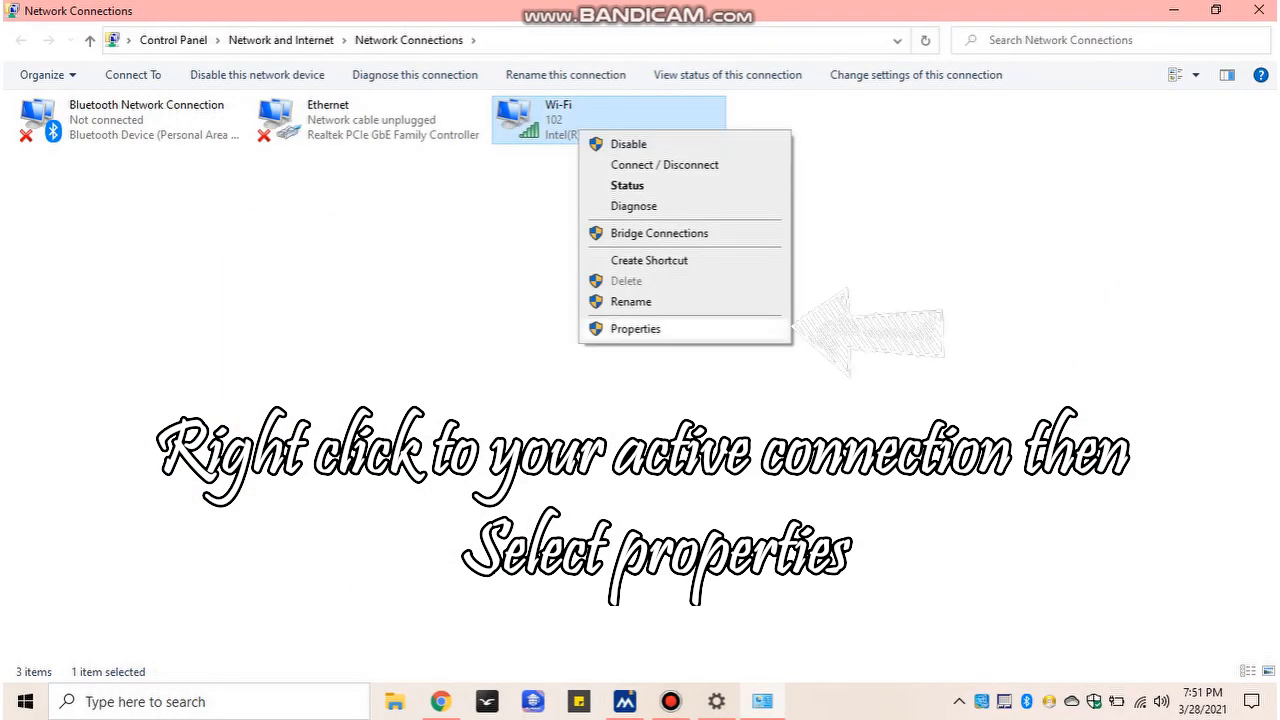
click(636, 329)
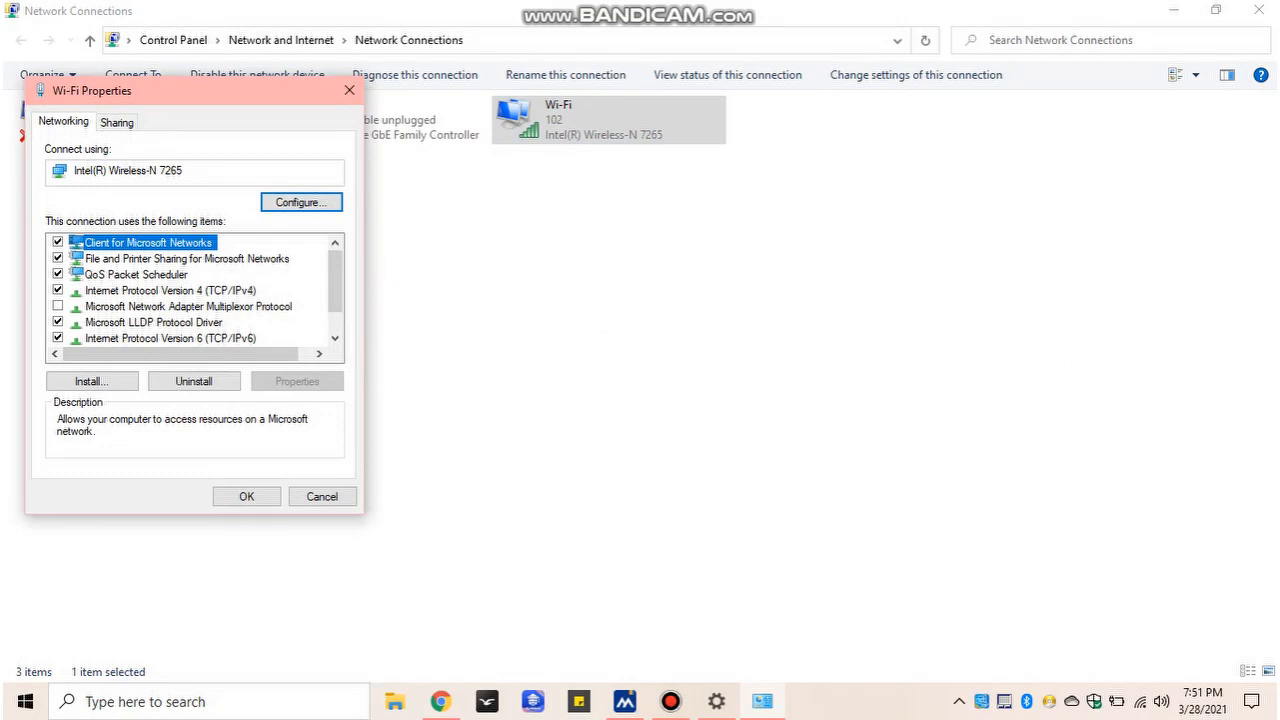
Step: Configure the Wi-Fi connection's IPv4 with IP address 192.168.0.105, subnet mask 255.255.255.0, default gateway 192.168.0.1 and preferred DNS server 192.168.0.1, and confirm
click(170, 290)
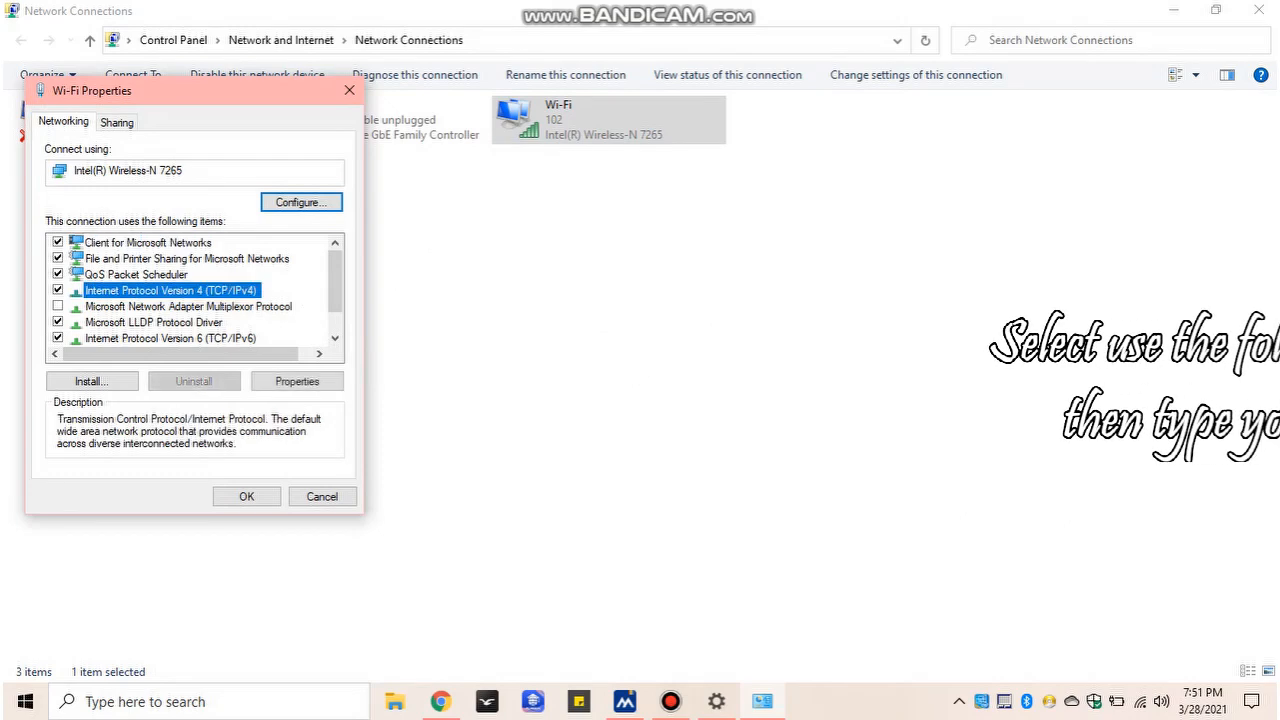
click(297, 381)
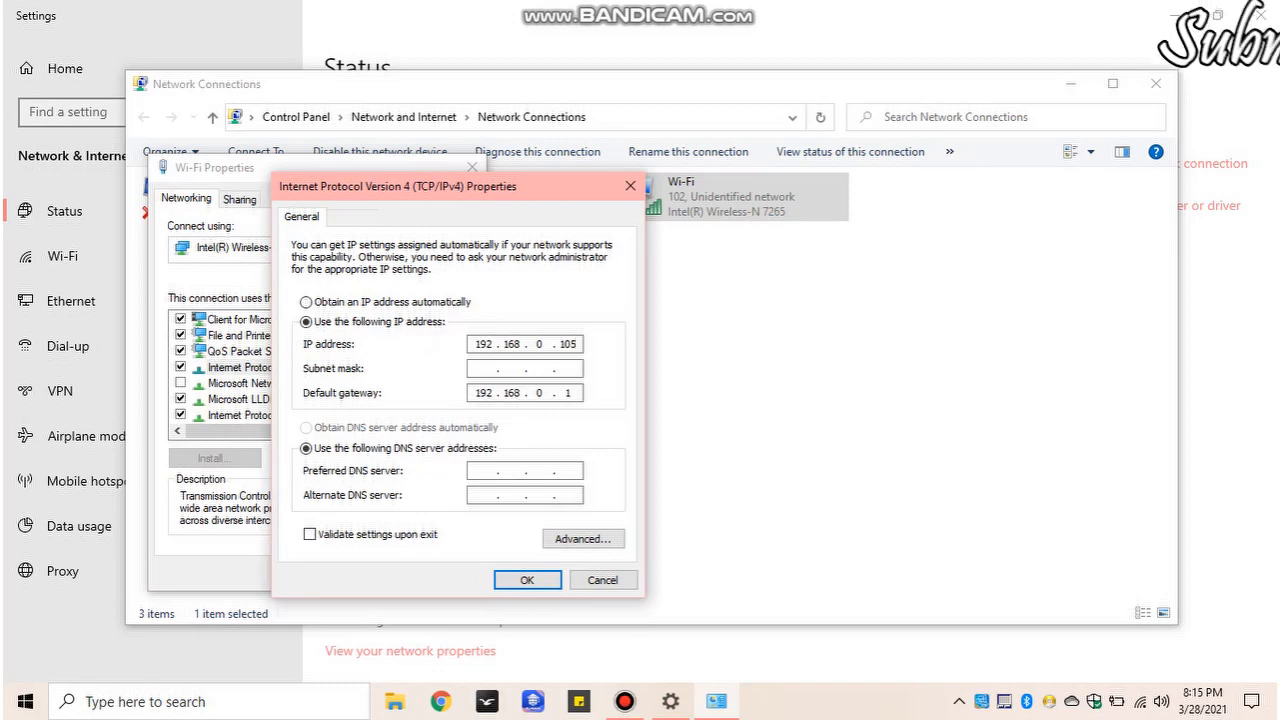
click(532, 368)
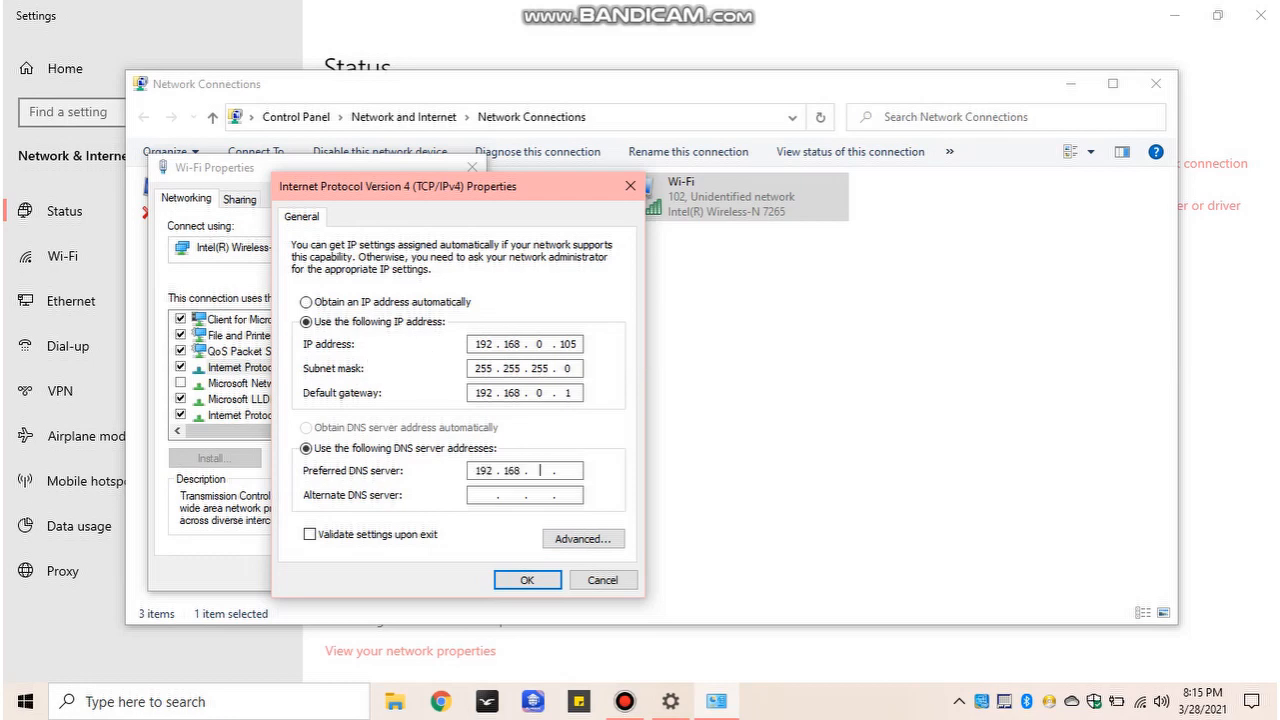
text(1)
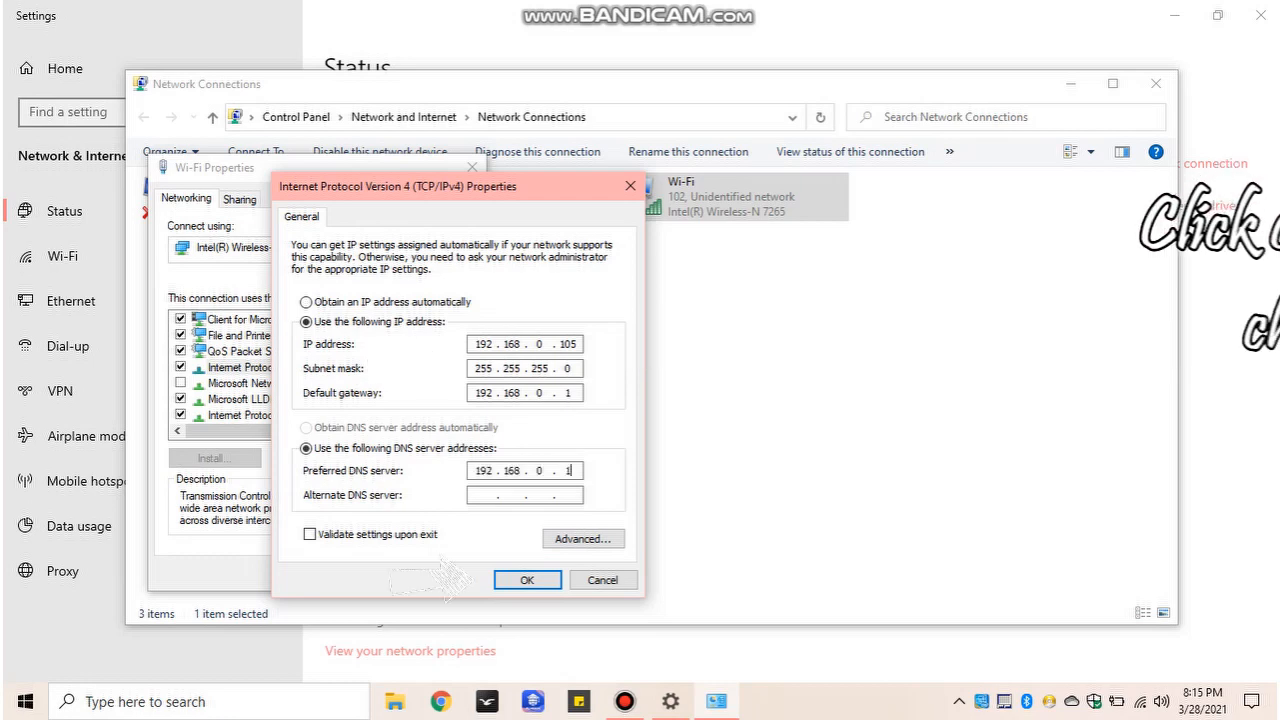
click(527, 580)
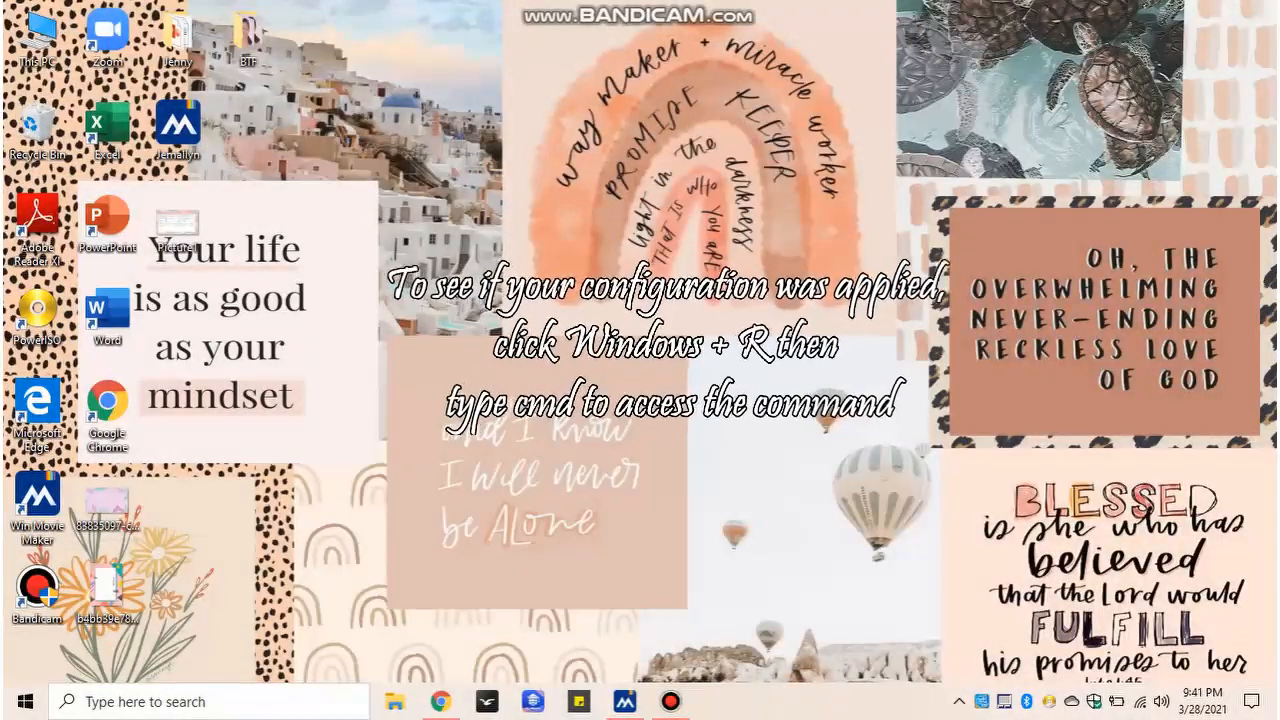
Step: Launch the Command Prompt with cmd and run ipconfig to check the applied IP configuration
key(super+r)
text(cm)
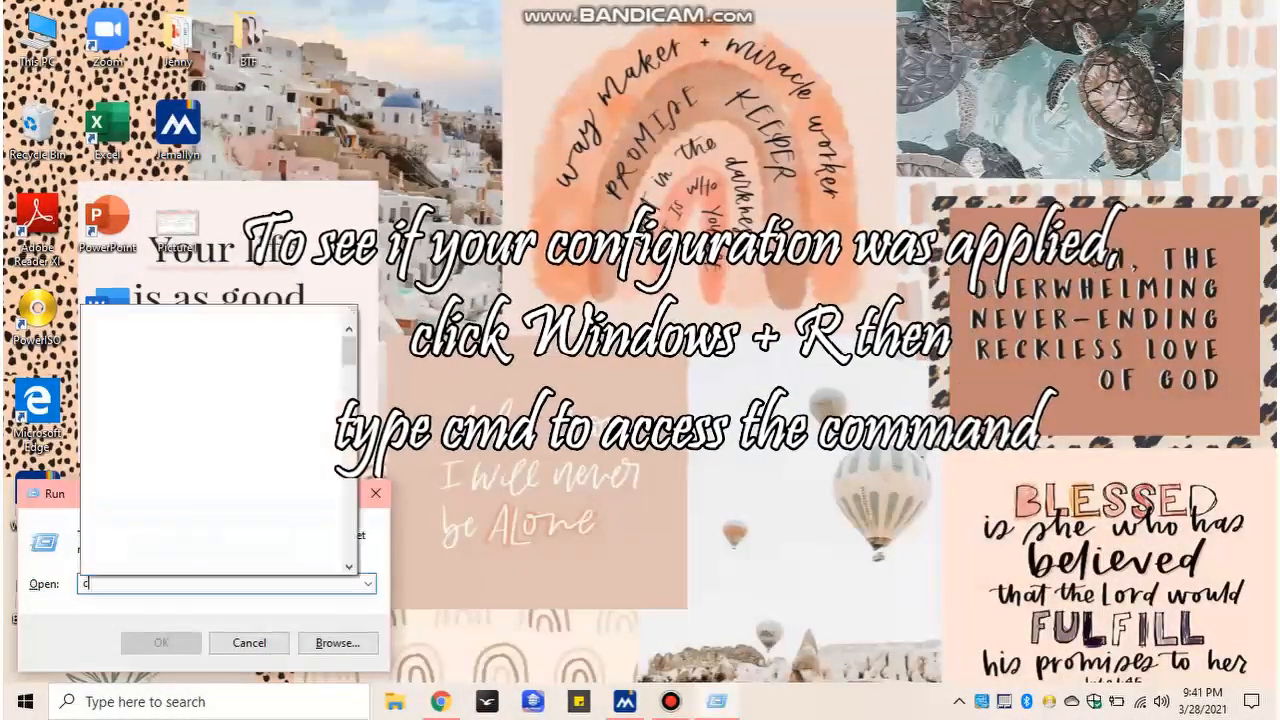
text(d)
key(Return)
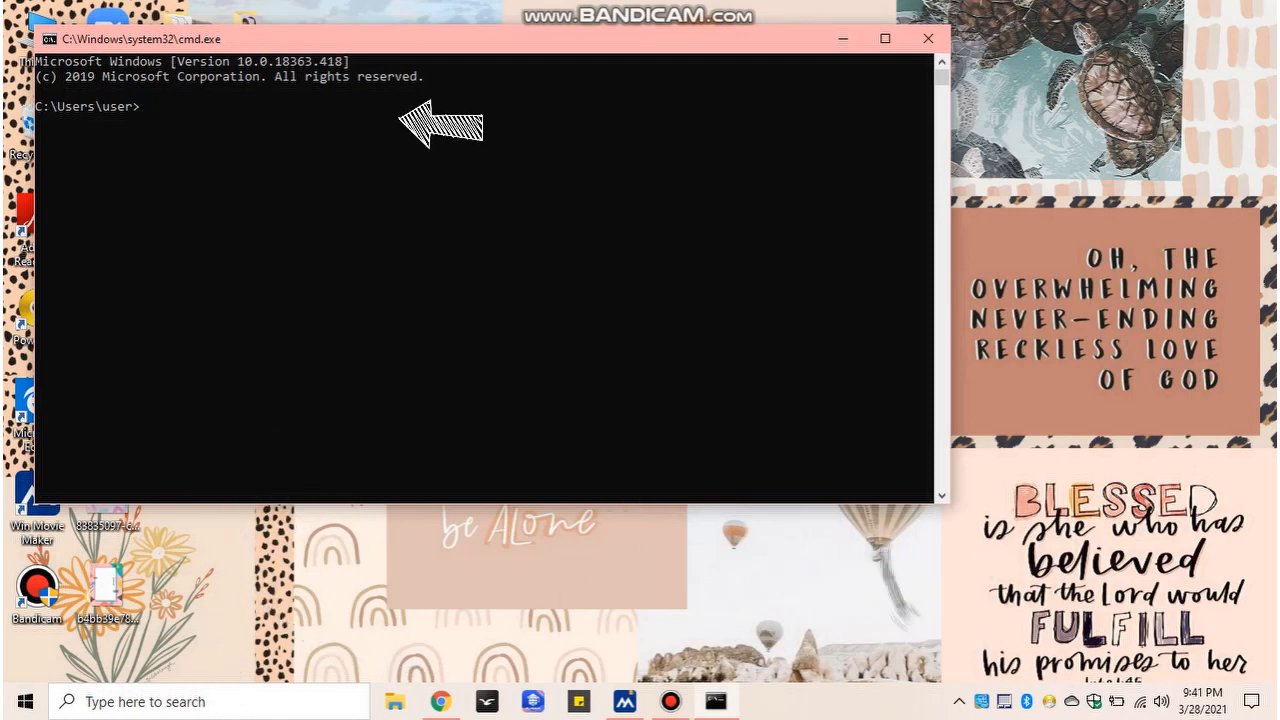
text(ipconfig)
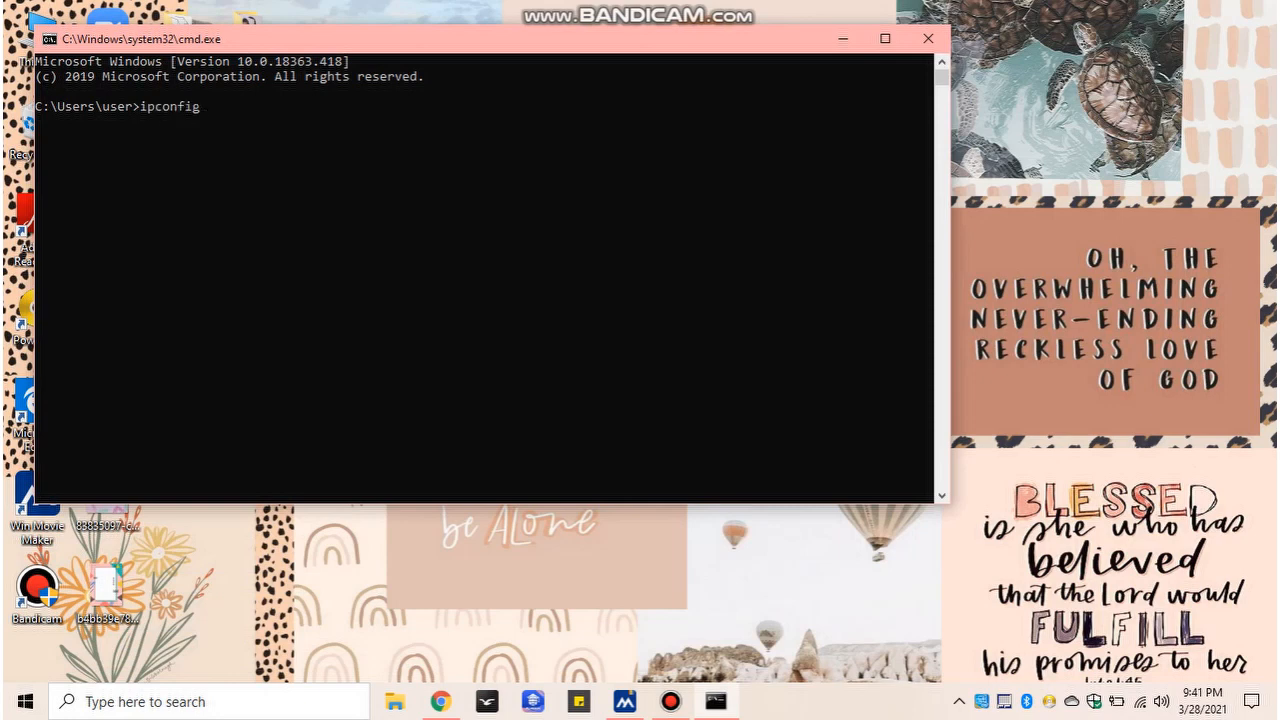
key(Return)
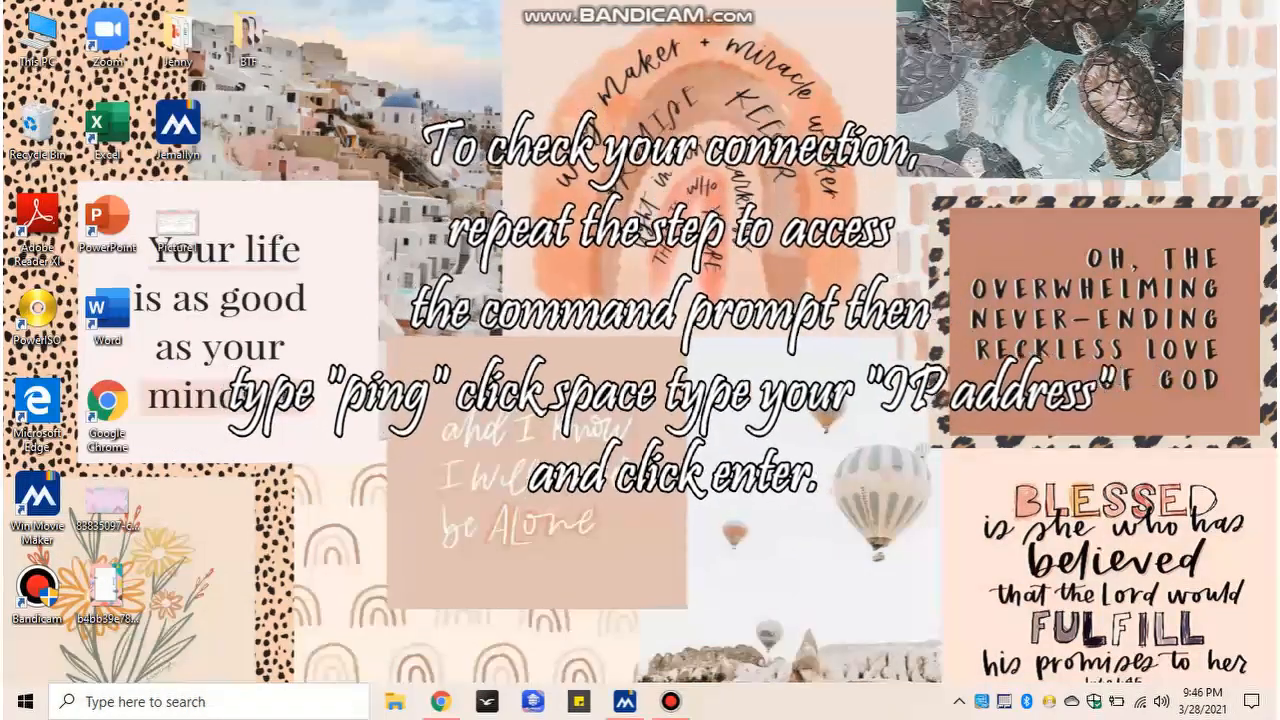
Step: Open a new Command Prompt window for checking the network connection
key(super+r)
key(Return)
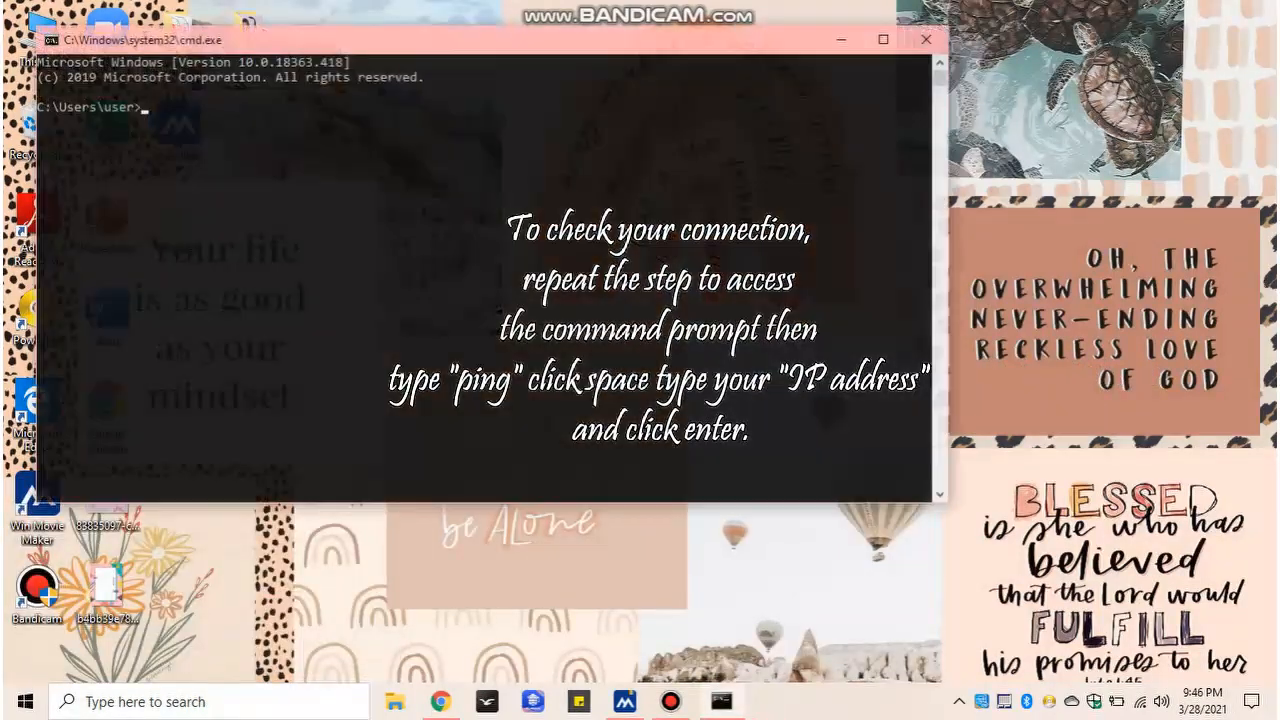